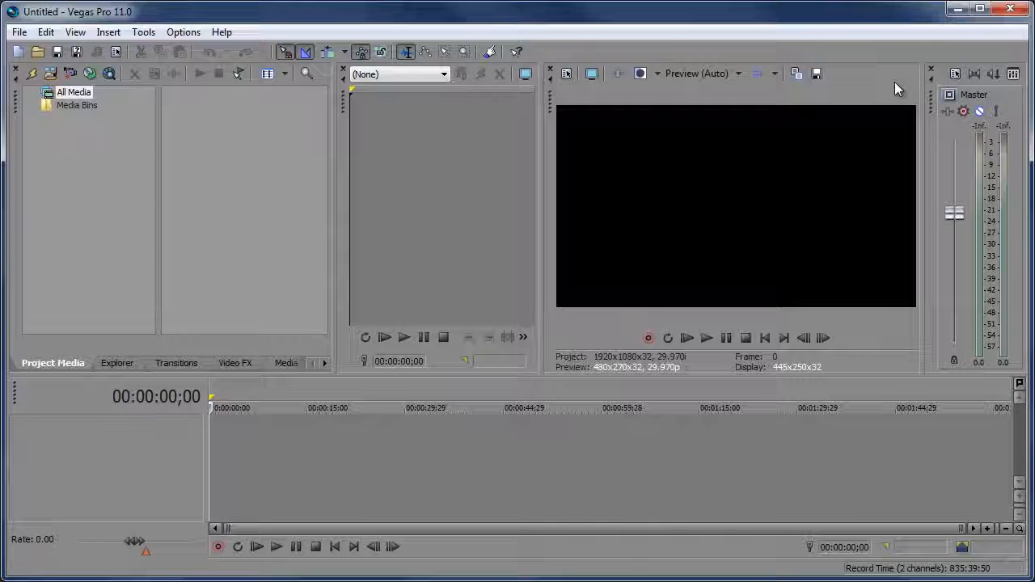
# Set the project's video template to HD 1080-24p (1920x1080, 23.976 fps).
pyautogui.click(19, 32)
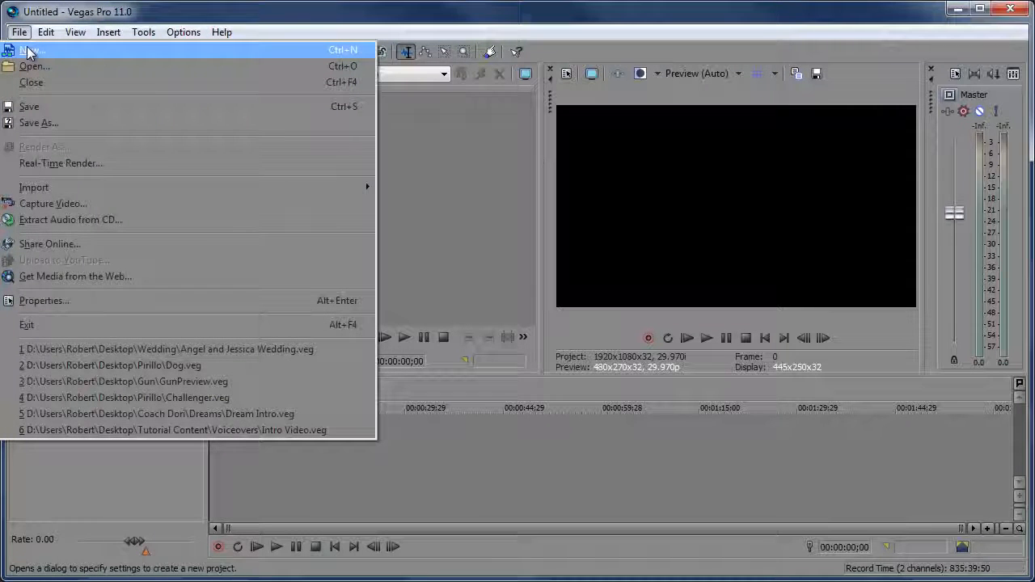
pyautogui.click(223, 13)
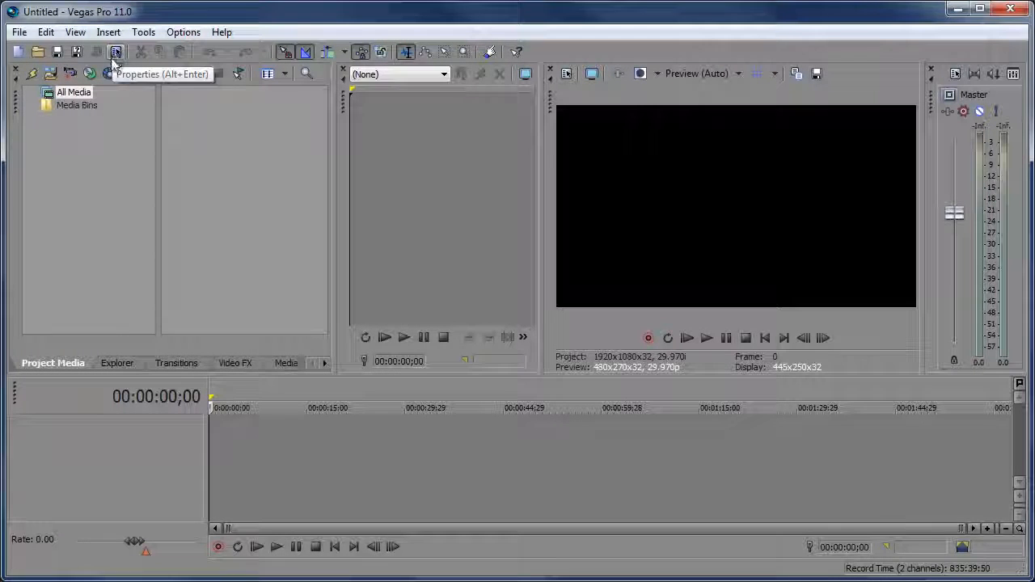
pyautogui.click(116, 54)
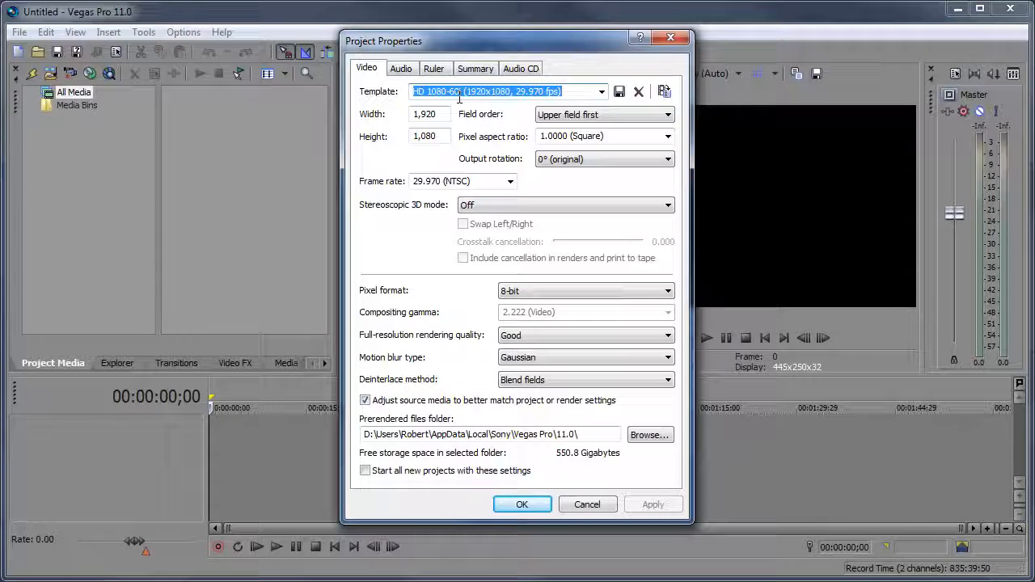
pyautogui.click(601, 93)
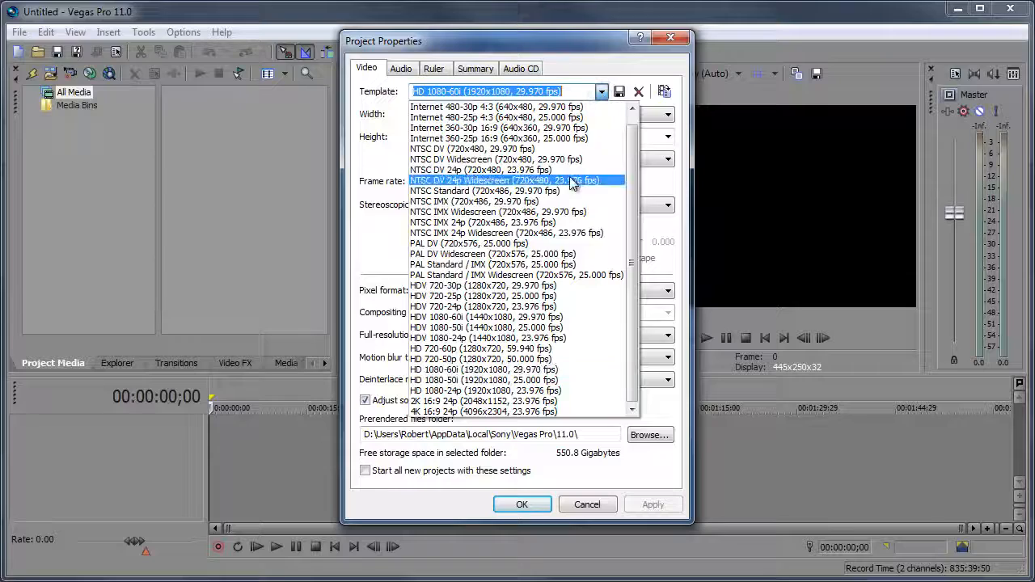
pyautogui.click(483, 391)
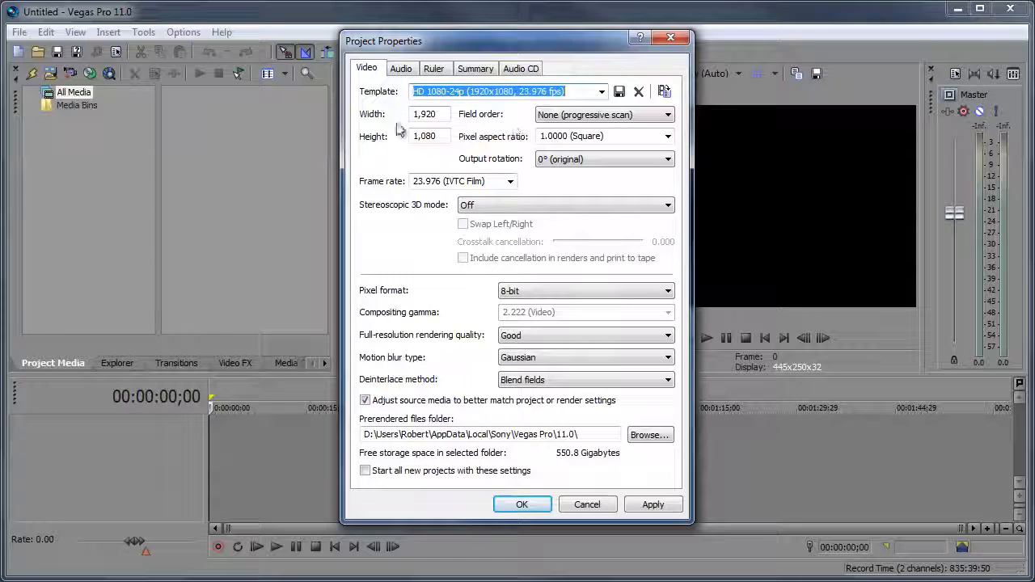
pyautogui.click(602, 91)
pyautogui.scroll(1, 635, 162)
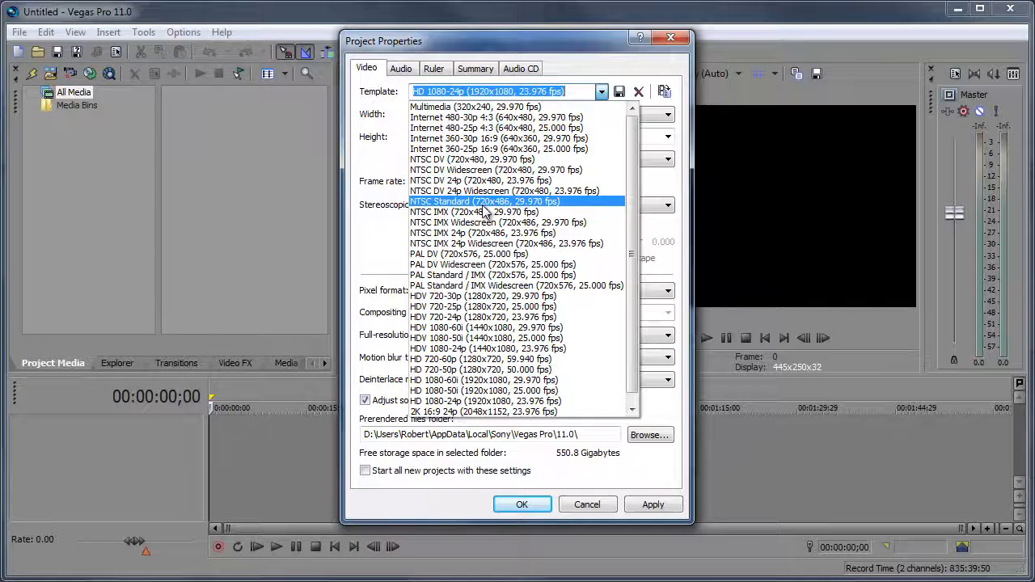
pyautogui.click(599, 76)
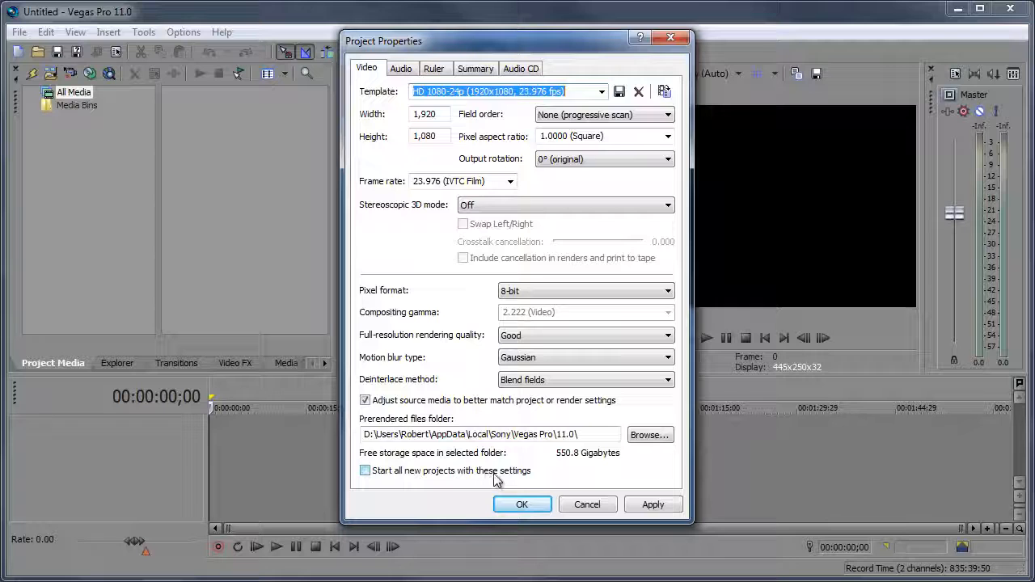
# Review the audio, ruler, summary and audio CD properties of the project, and apply the project settings.
pyautogui.click(400, 71)
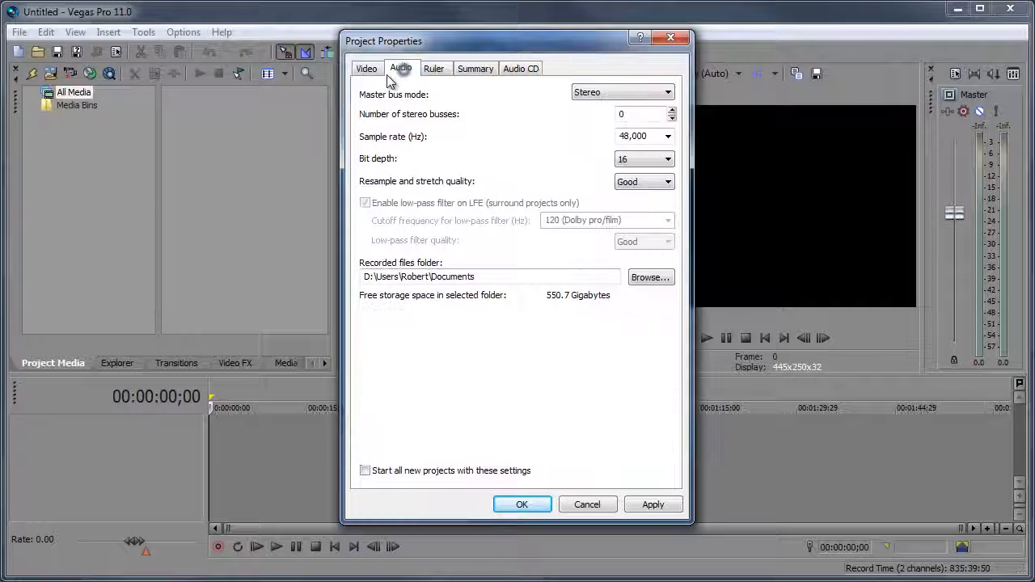
pyautogui.click(435, 70)
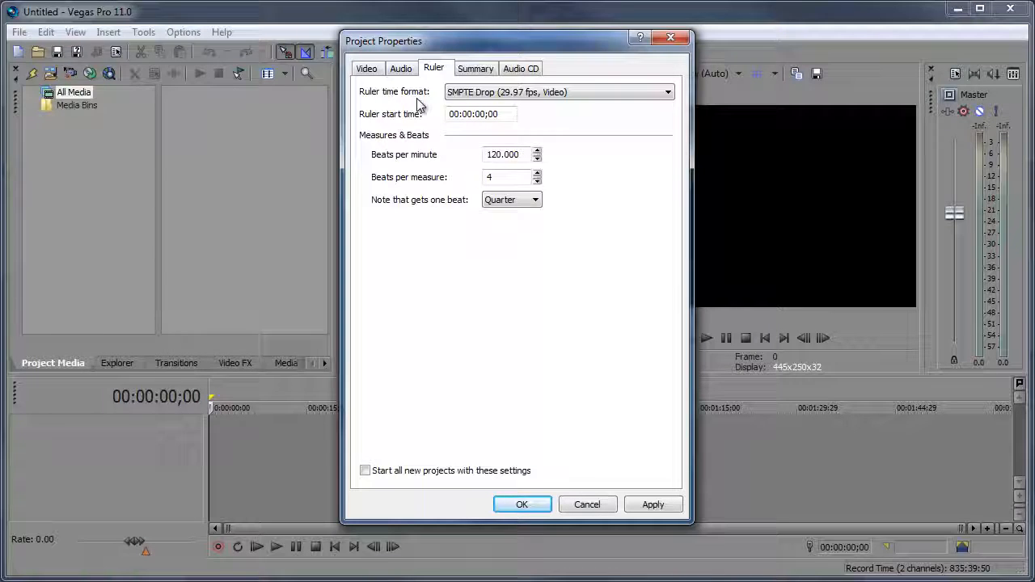
pyautogui.click(467, 71)
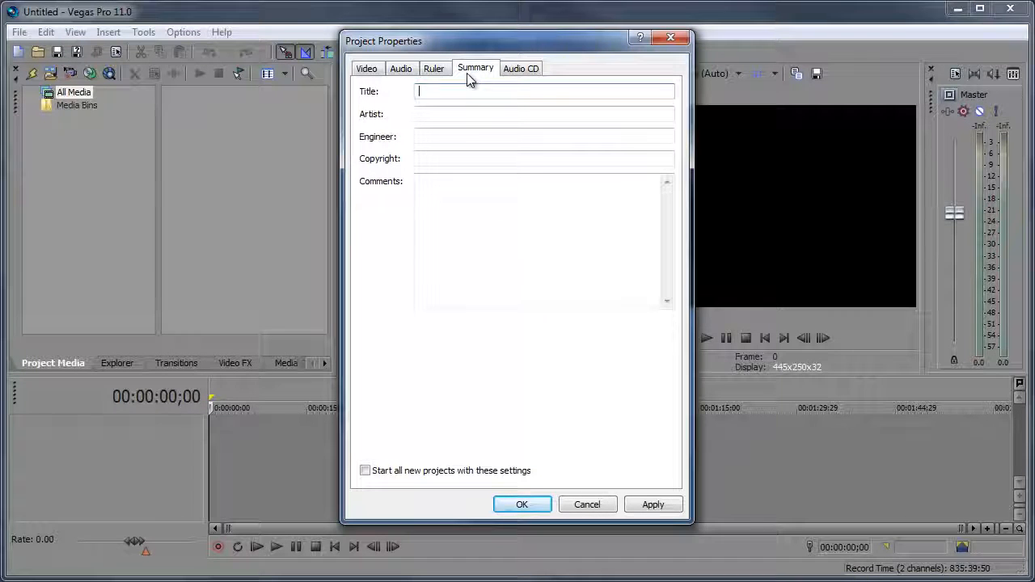
pyautogui.click(508, 73)
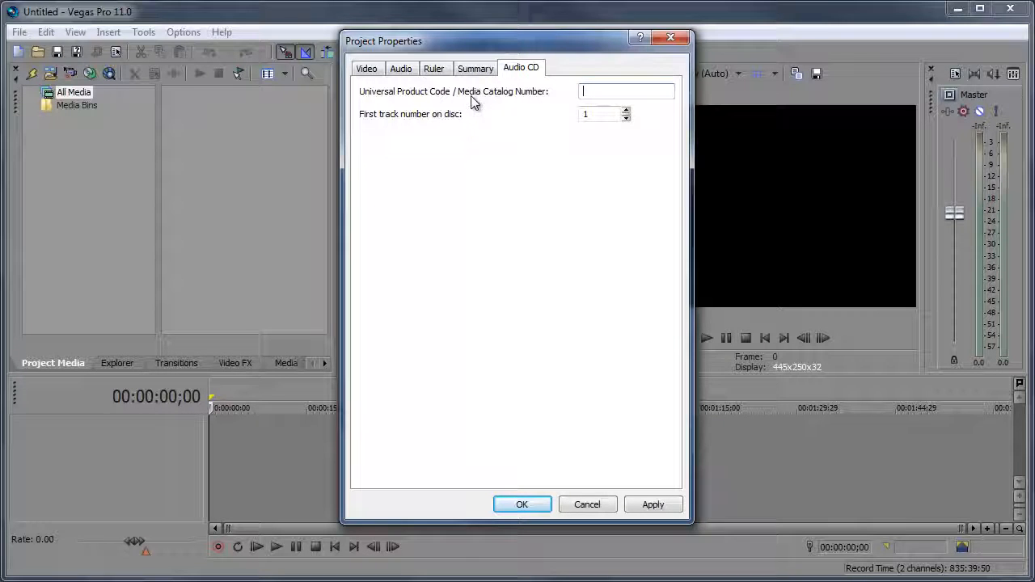
pyautogui.click(368, 68)
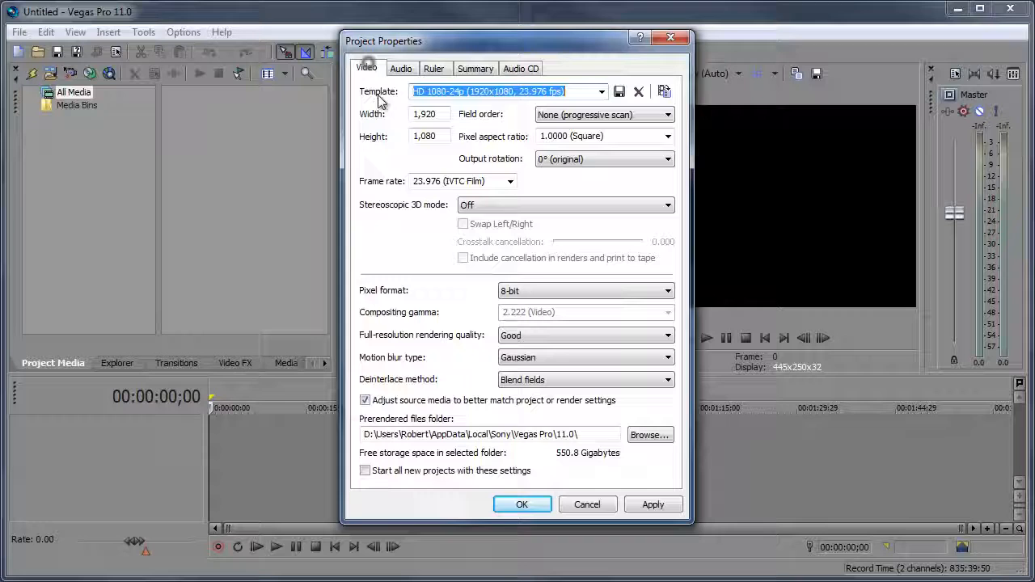
pyautogui.click(643, 507)
pyautogui.click(541, 508)
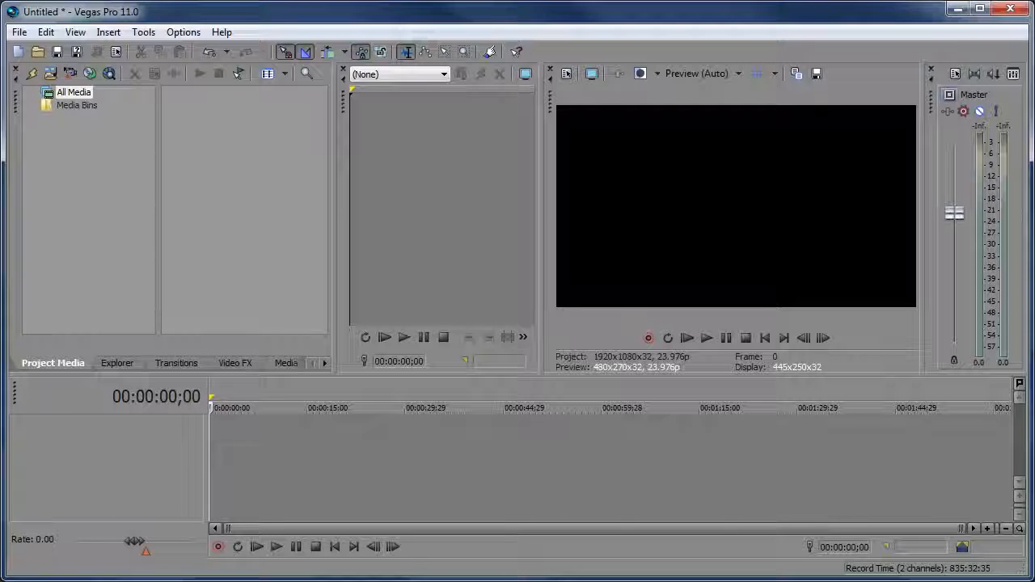
# Import the ten clips MVI_7715 to MVI_7724 from the Outdoor folder into the project media and place them in sequence from the timeline's start.
pyautogui.hotkey('alt', 'Tab')
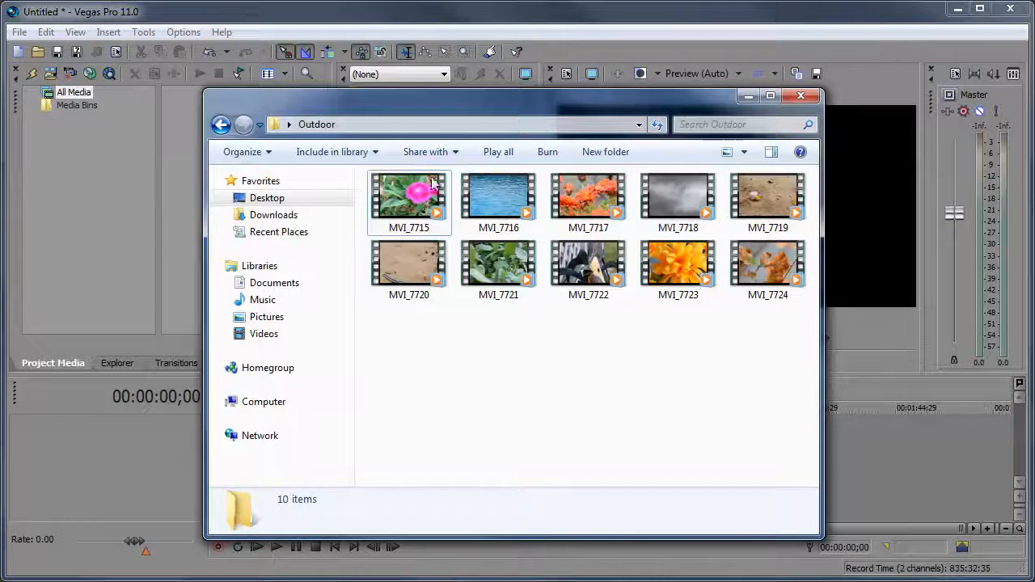
pyautogui.moveTo(470, 101); pyautogui.dragTo(596, 119)
pyautogui.moveTo(897, 362); pyautogui.dragTo(474, 224)
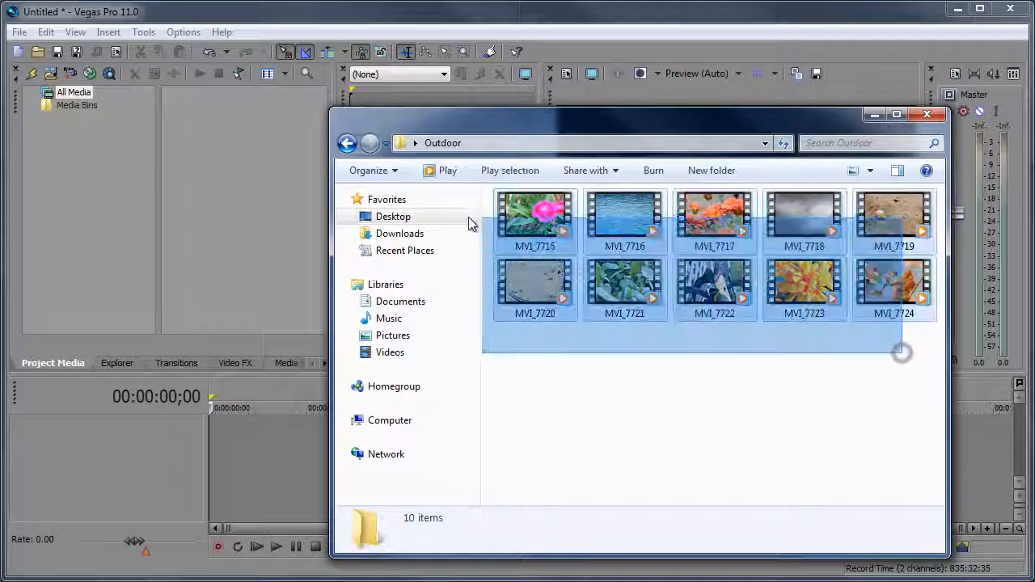
pyautogui.moveTo(535, 215); pyautogui.dragTo(254, 194)
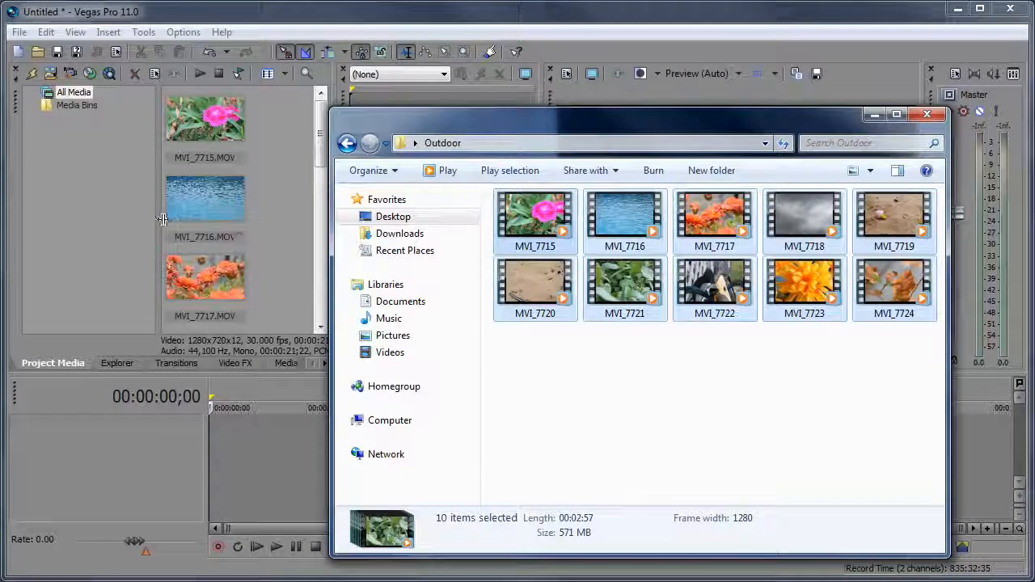
pyautogui.click(268, 135)
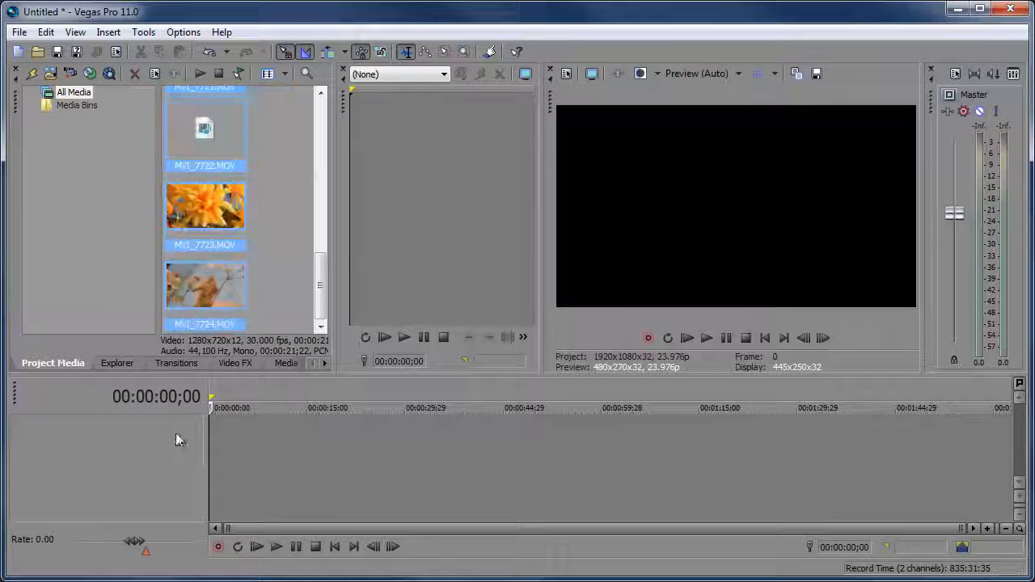
pyautogui.moveTo(192, 292); pyautogui.dragTo(208, 465)
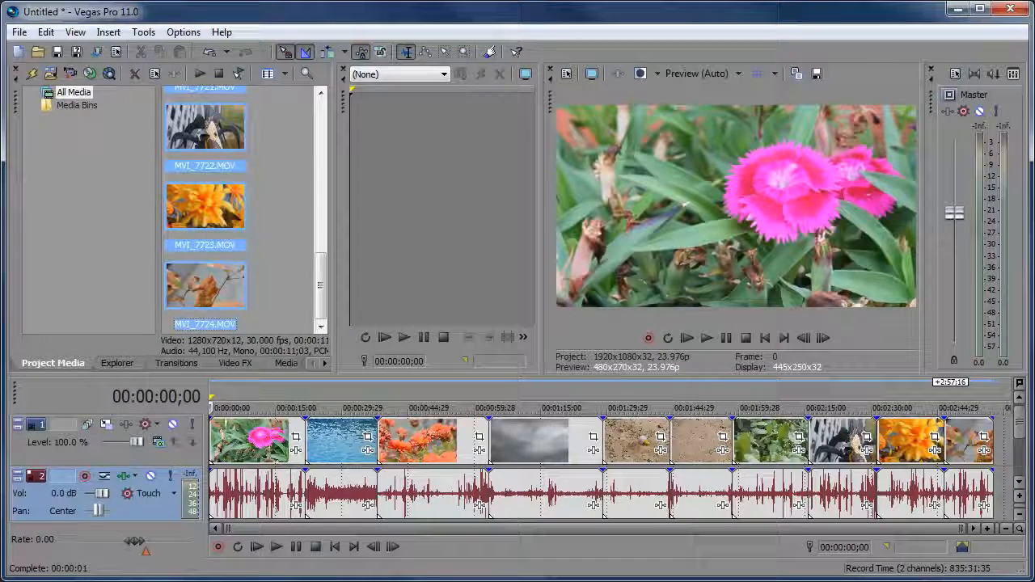
# Sort the Outdoor folder so that the video clips come before the .sfk files, and minimize the folder window.
pyautogui.hotkey('alt', 'Tab')
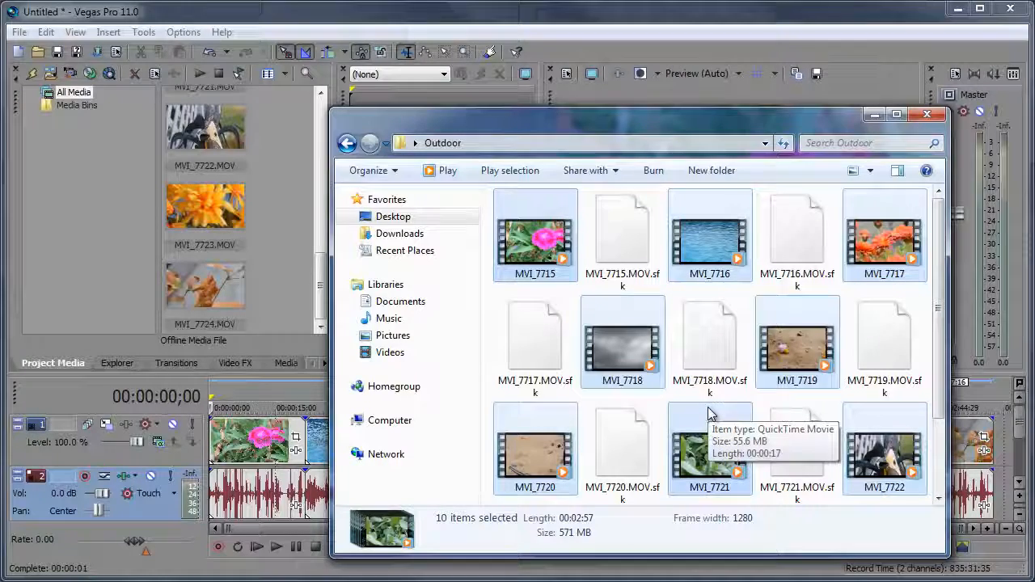
pyautogui.click(676, 298)
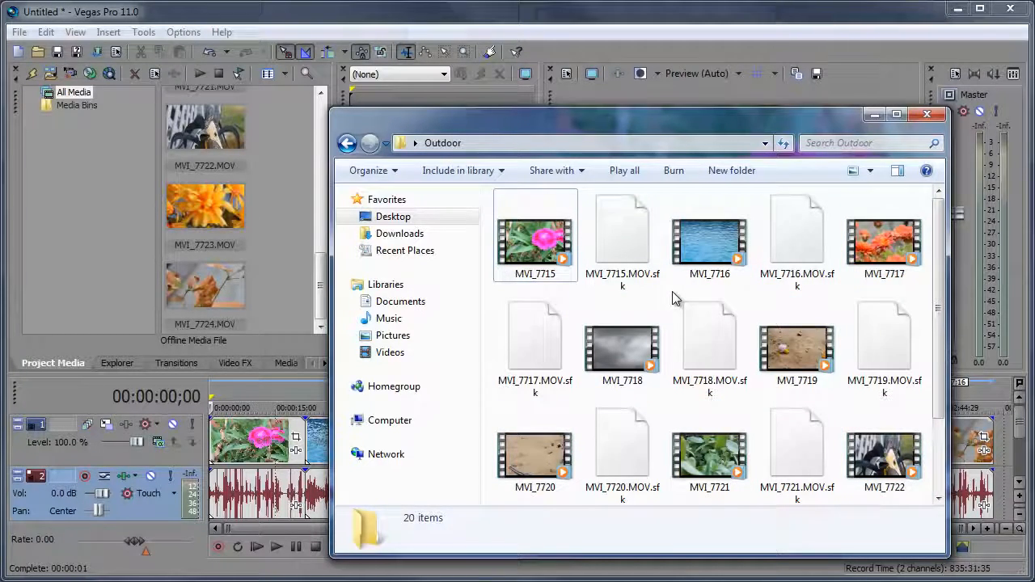
pyautogui.rightClick(676, 299)
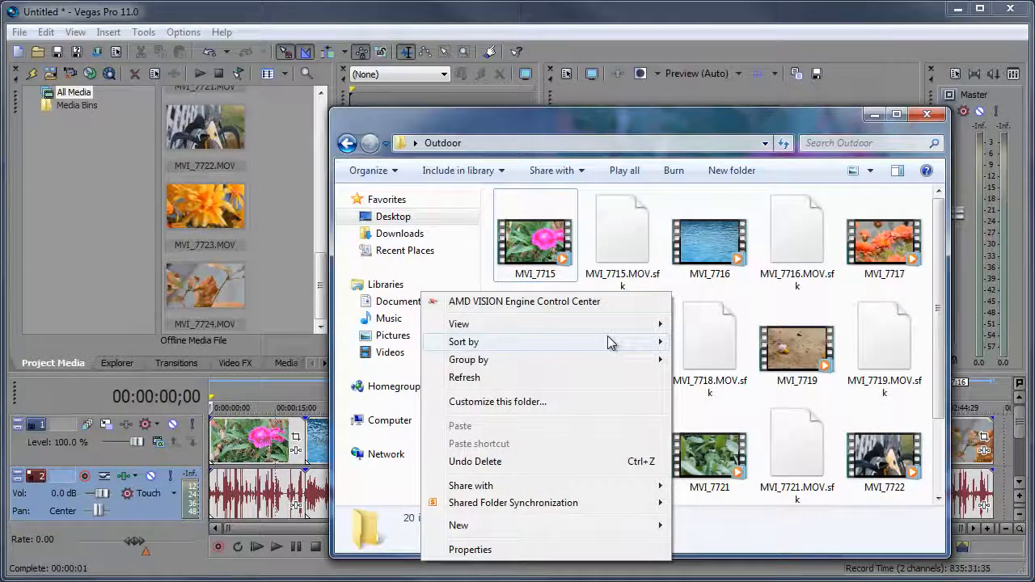
pyautogui.moveTo(611, 342)
pyautogui.click(354, 377)
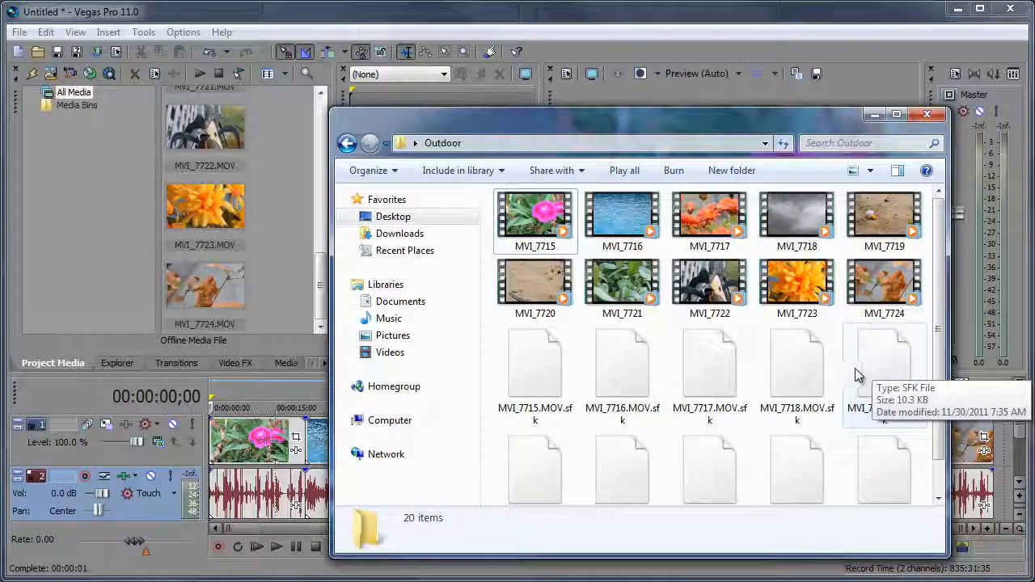
pyautogui.click(876, 117)
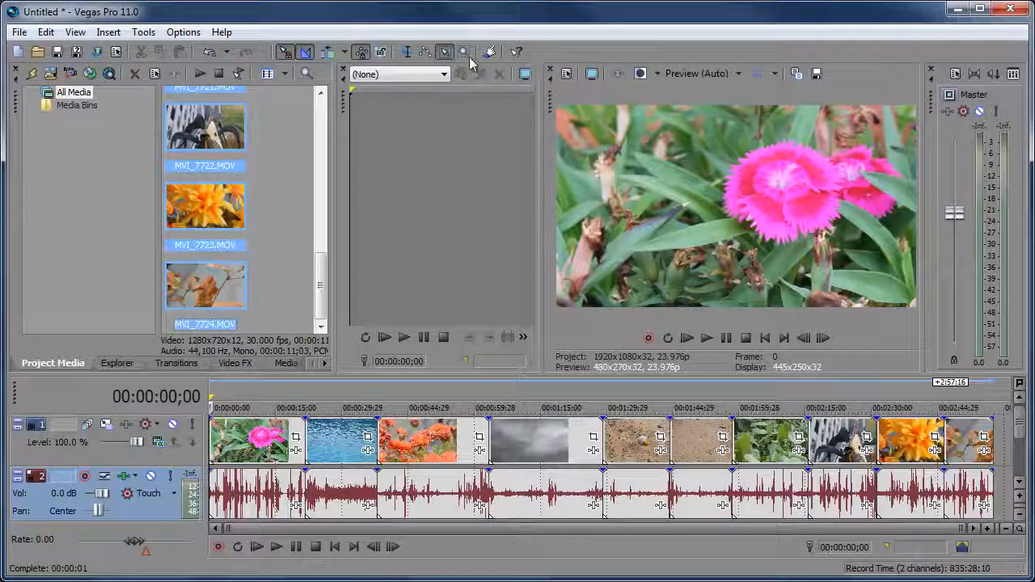
# Look up the keyboard shortcut of the Tool.Selection command by filtering the keyboard commands for "selection".
pyautogui.click(183, 32)
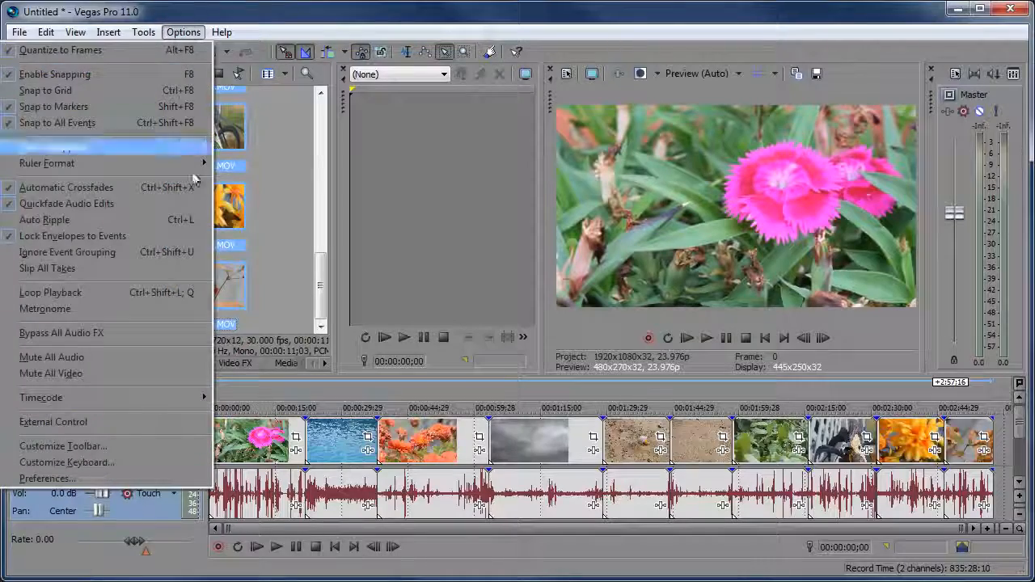
pyautogui.click(162, 463)
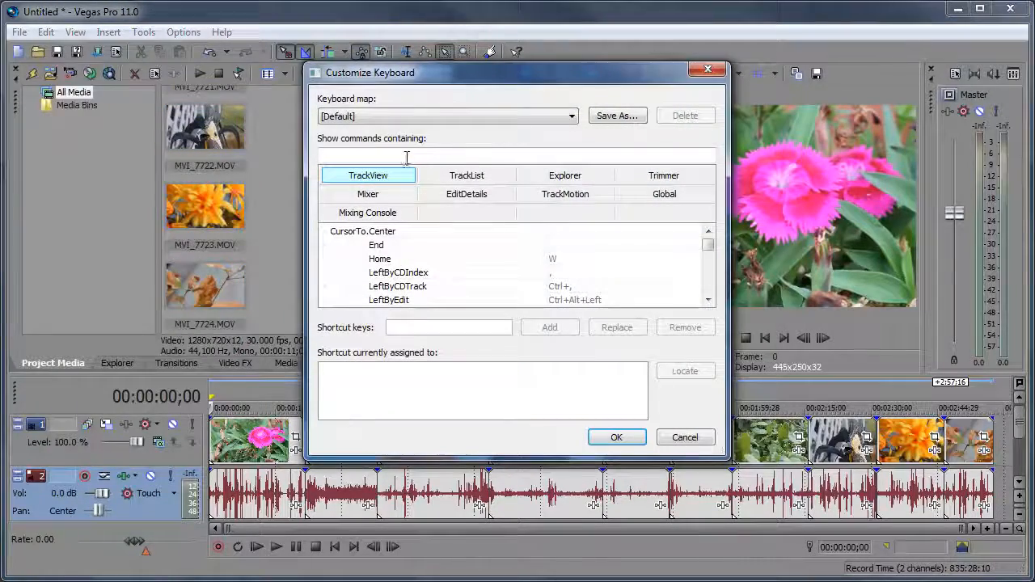
pyautogui.click(406, 157)
pyautogui.write('selection')
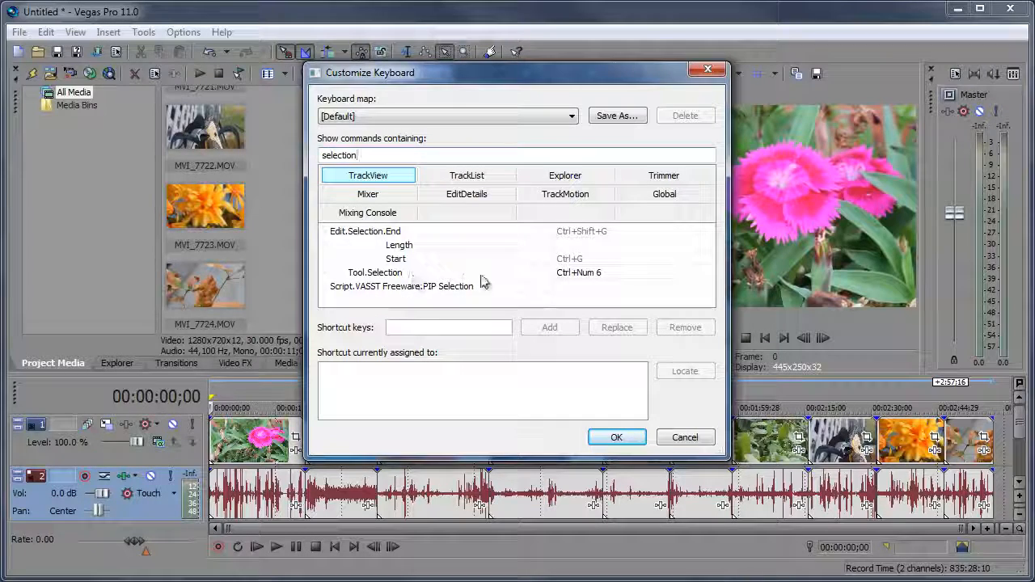
pyautogui.click(580, 275)
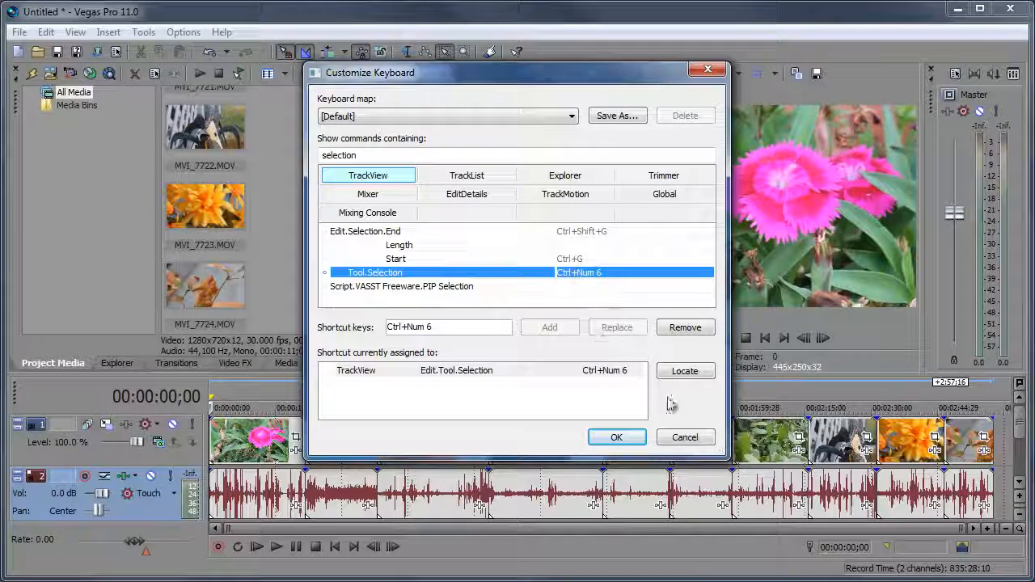
pyautogui.click(683, 437)
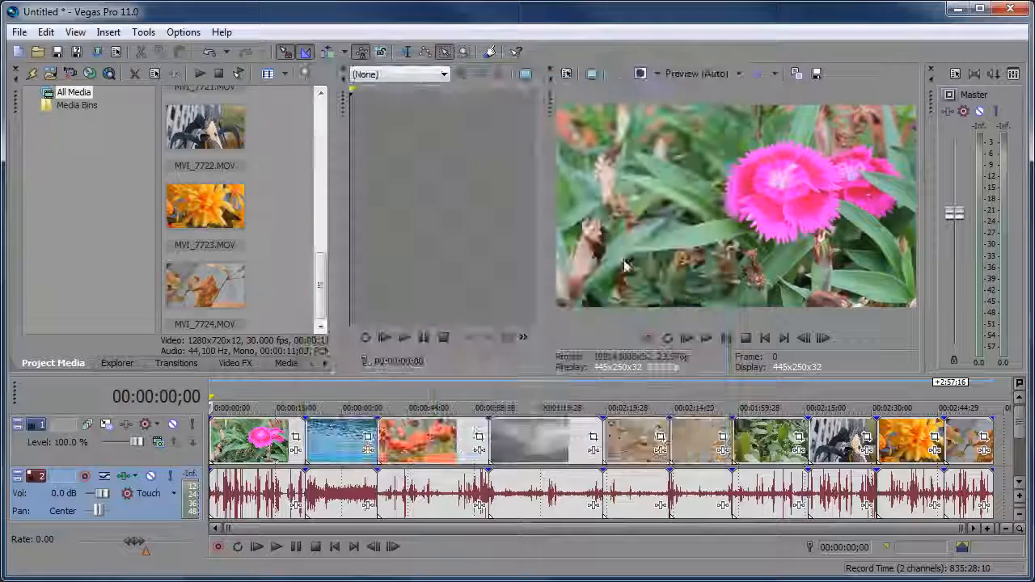
# Box-select different groups of neighbouring events with the Selection Edit Tool, and place the timeline cursor at 00:01:15;29.
pyautogui.click(445, 53)
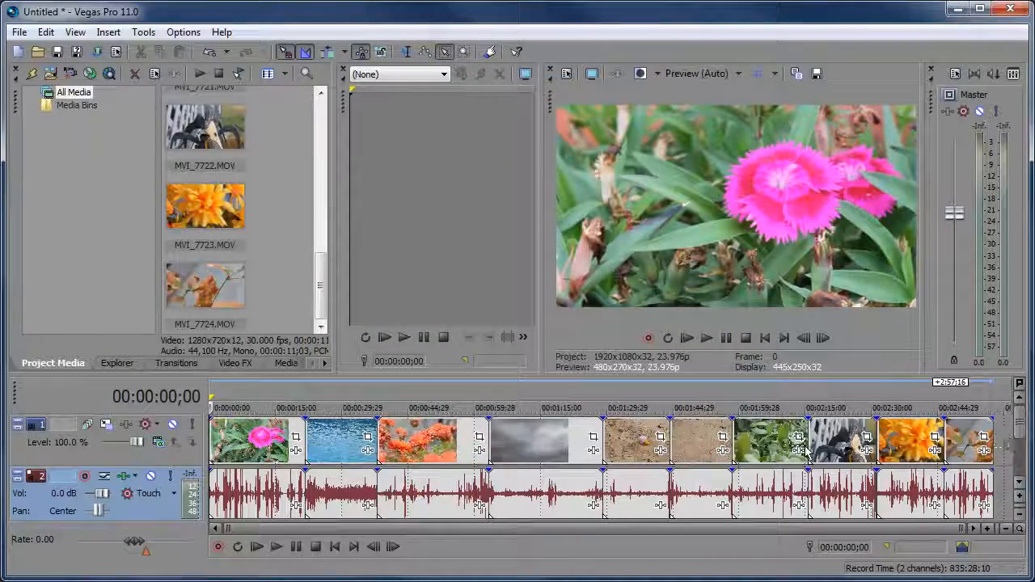
pyautogui.moveTo(805, 448); pyautogui.dragTo(520, 459)
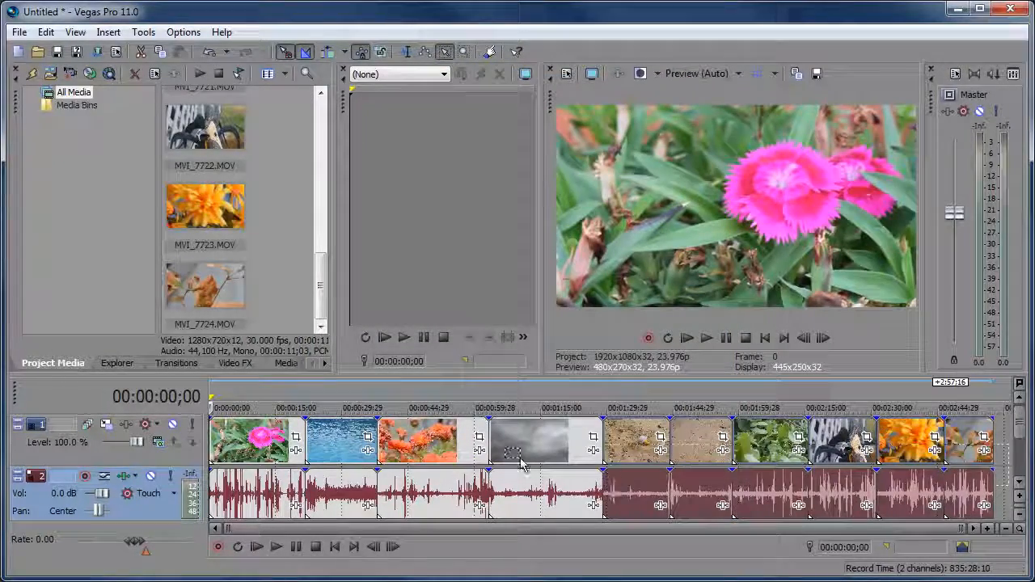
pyautogui.moveTo(444, 431); pyautogui.dragTo(547, 495)
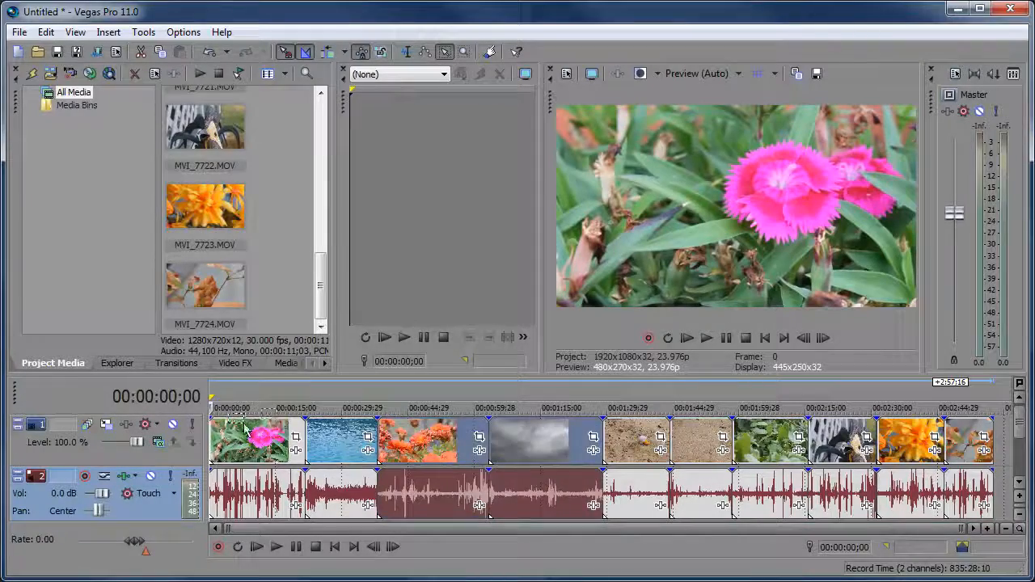
pyautogui.moveTo(245, 423); pyautogui.dragTo(339, 503)
pyautogui.moveTo(639, 443); pyautogui.dragTo(723, 506)
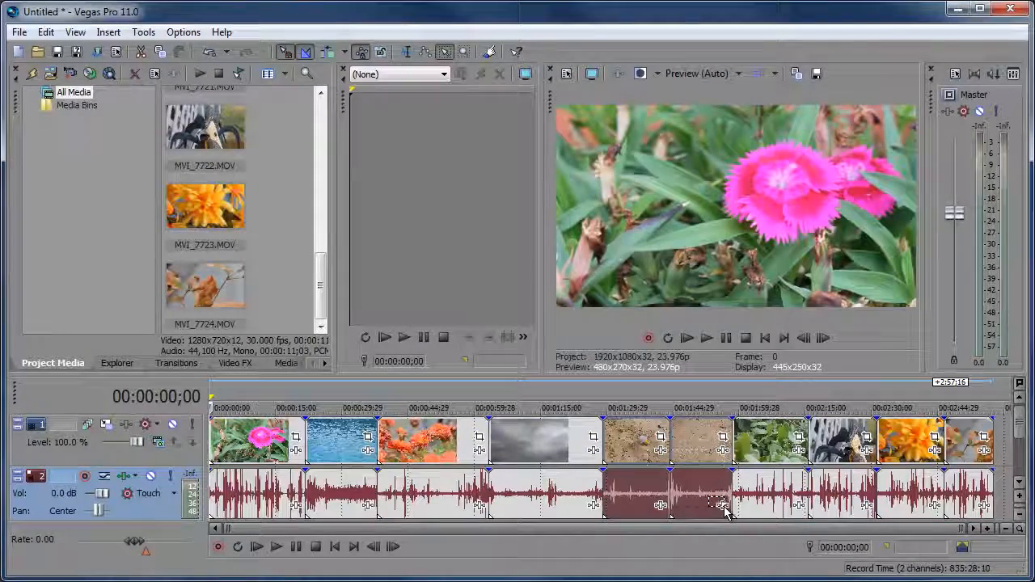
pyautogui.click(544, 396)
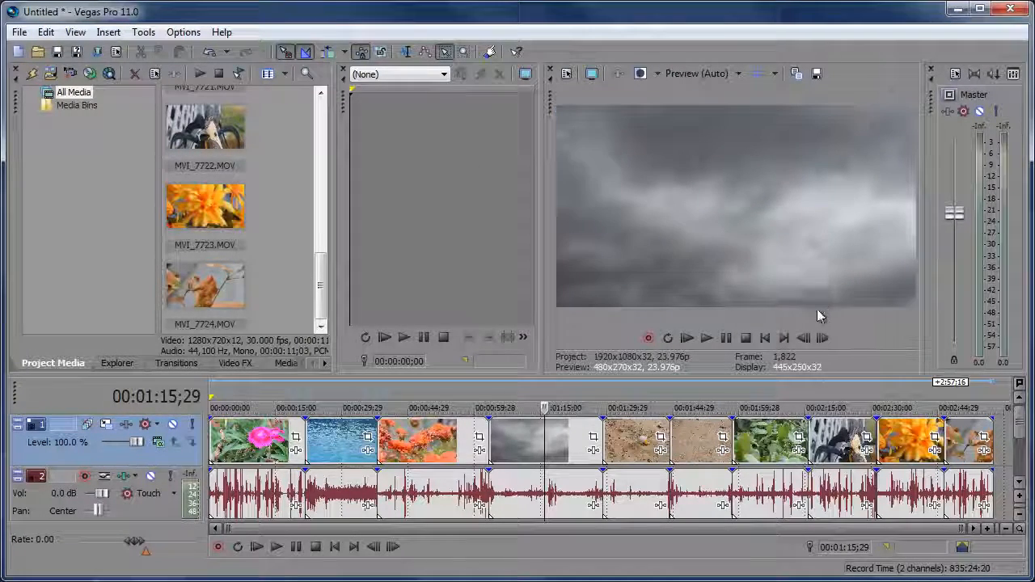
# Switch to the Normal Edit Tool, add individual audio events to the cloud clip's selection, and extend it across a range of audio events.
pyautogui.click(408, 54)
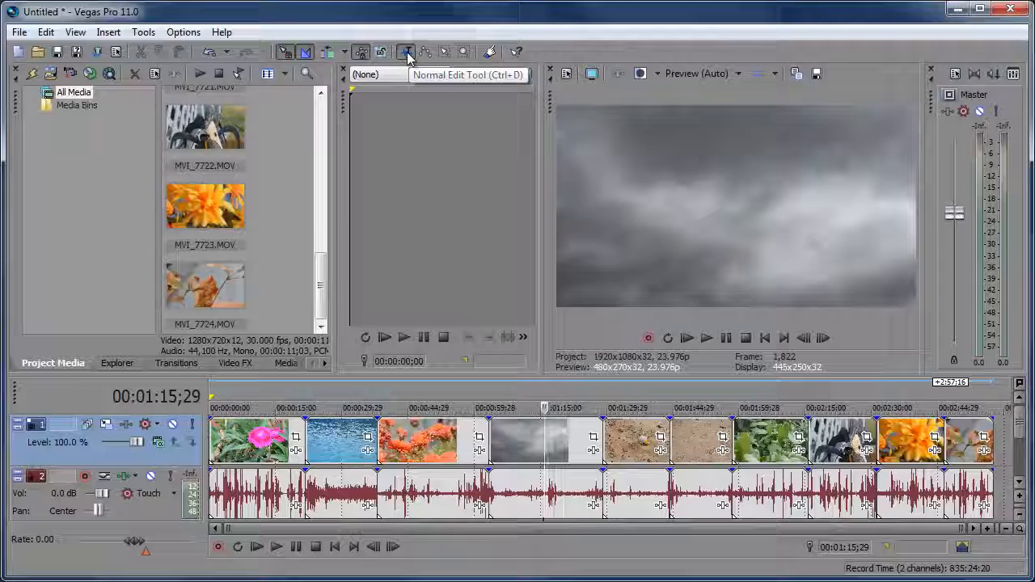
pyautogui.click(469, 402)
pyautogui.click(518, 447)
pyautogui.moveTo(518, 447)
pyautogui.mouseDown()
pyautogui.moveTo(506, 445)
pyautogui.moveTo(511, 458)
pyautogui.mouseUp()
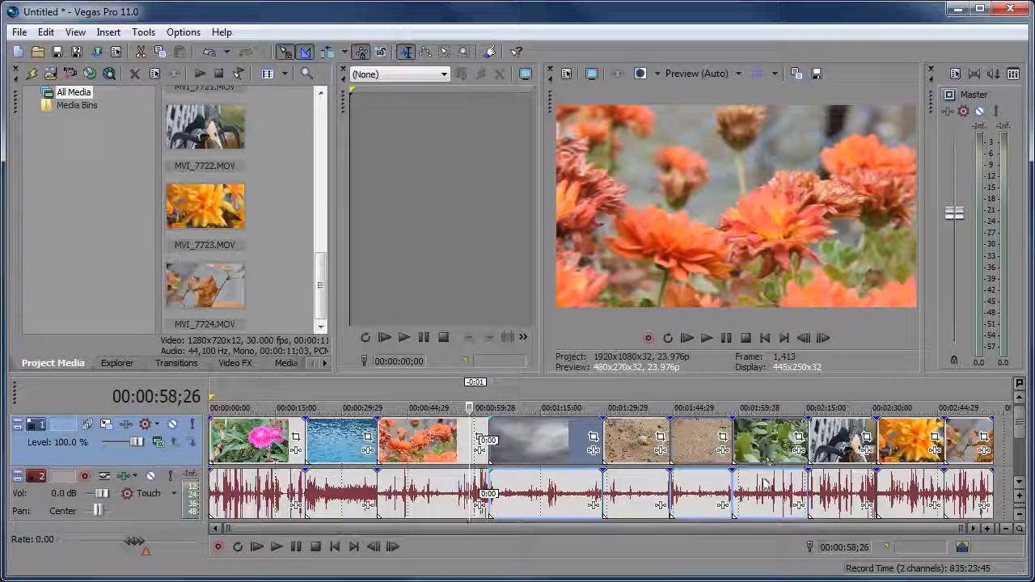
pyautogui.keyDown('ctrl'); pyautogui.click(768, 494); pyautogui.keyUp('ctrl')
pyautogui.keyDown('ctrl'); pyautogui.click(683, 495); pyautogui.keyUp('ctrl')
pyautogui.keyDown('ctrl'); pyautogui.click(845, 489); pyautogui.keyUp('ctrl')
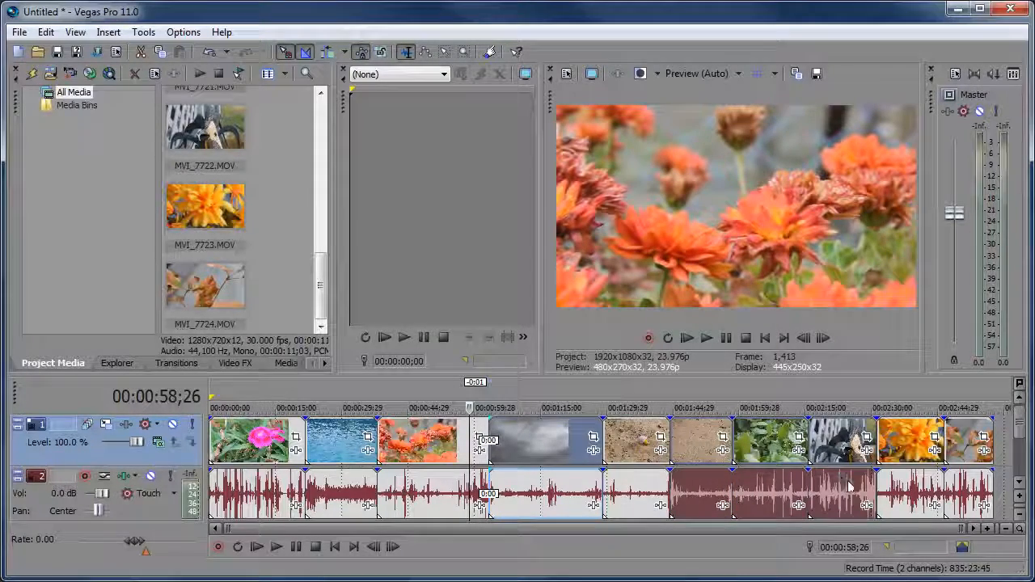
pyautogui.keyDown('shift'); pyautogui.click(903, 495); pyautogui.keyUp('shift')
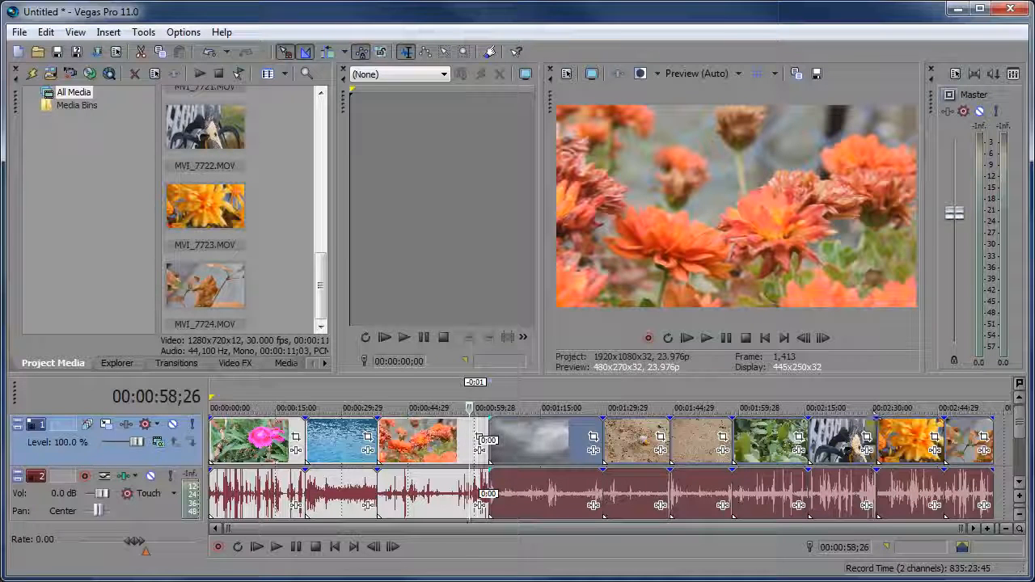
# Switch to the Envelope Edit Tool and insert a volume envelope on the audio track.
pyautogui.click(425, 53)
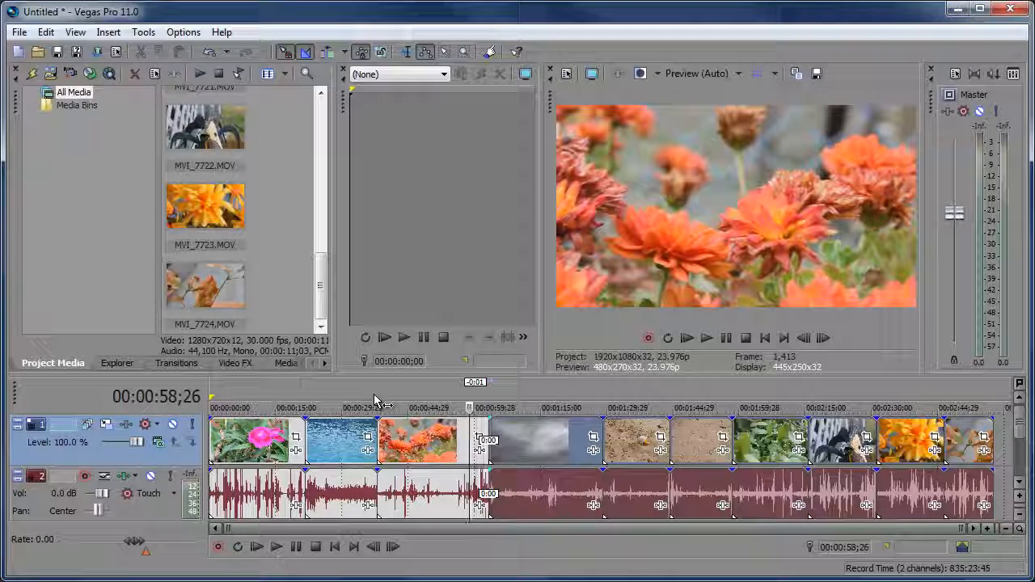
pyautogui.rightClick(145, 521)
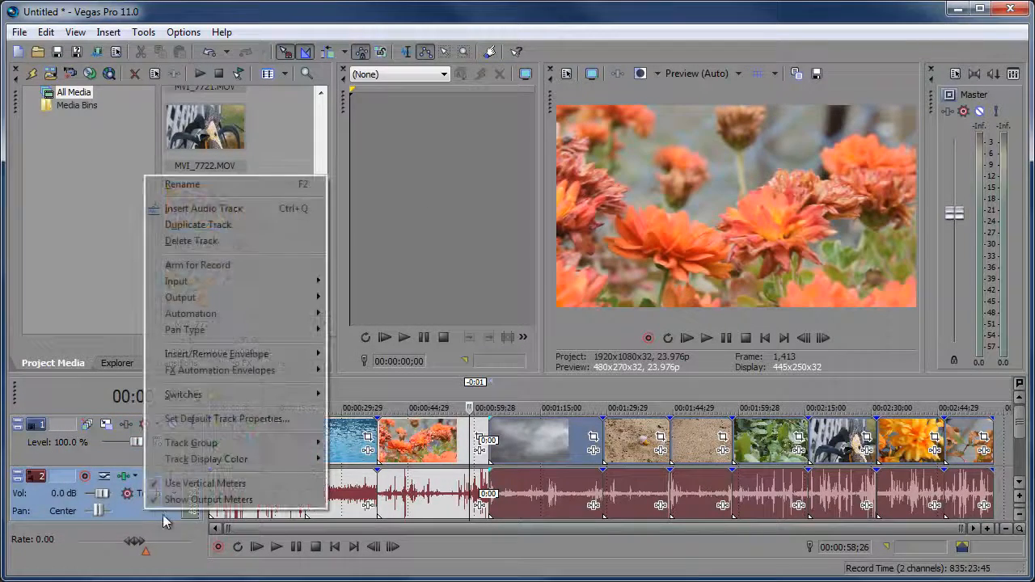
pyautogui.moveTo(194, 356)
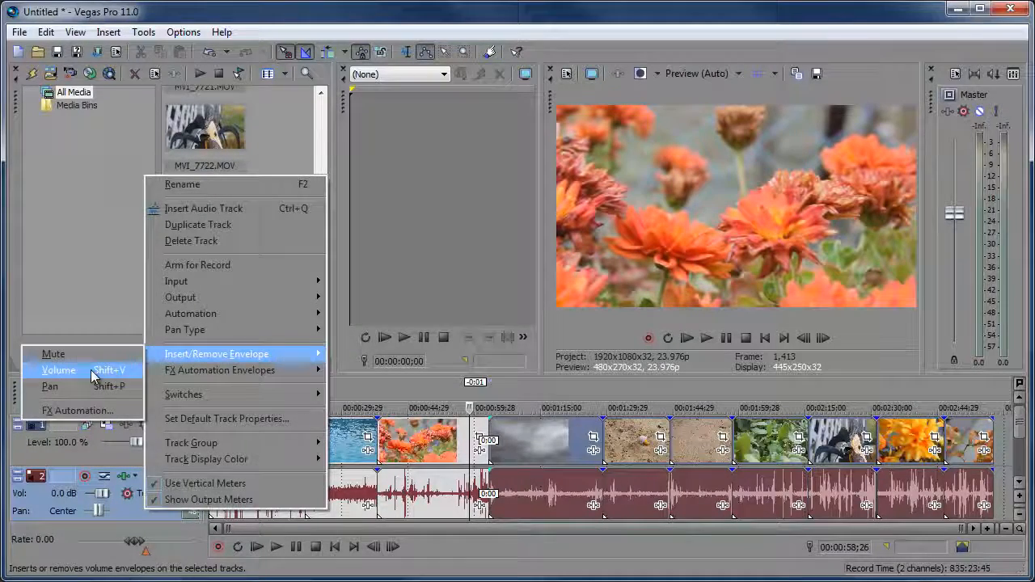
pyautogui.click(101, 372)
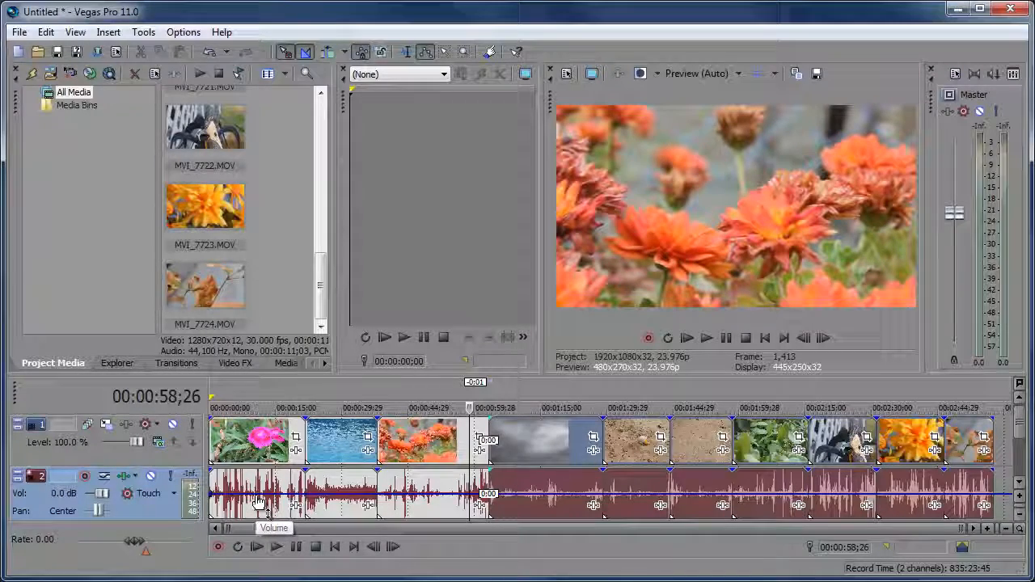
# Add points to the volume envelope over the first three clips and shape it into a rise and a dip.
pyautogui.doubleClick(259, 503)
pyautogui.doubleClick(275, 497)
pyautogui.moveTo(275, 497); pyautogui.dragTo(291, 489)
pyautogui.doubleClick(290, 485)
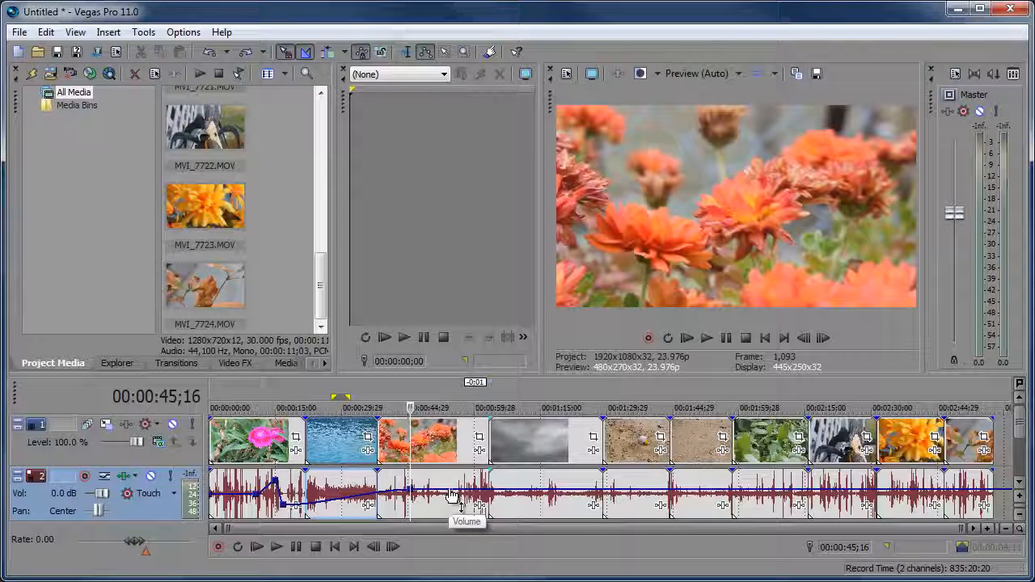
# Switch back to the Normal Edit Tool and remove the volume envelope from the audio track.
pyautogui.click(402, 56)
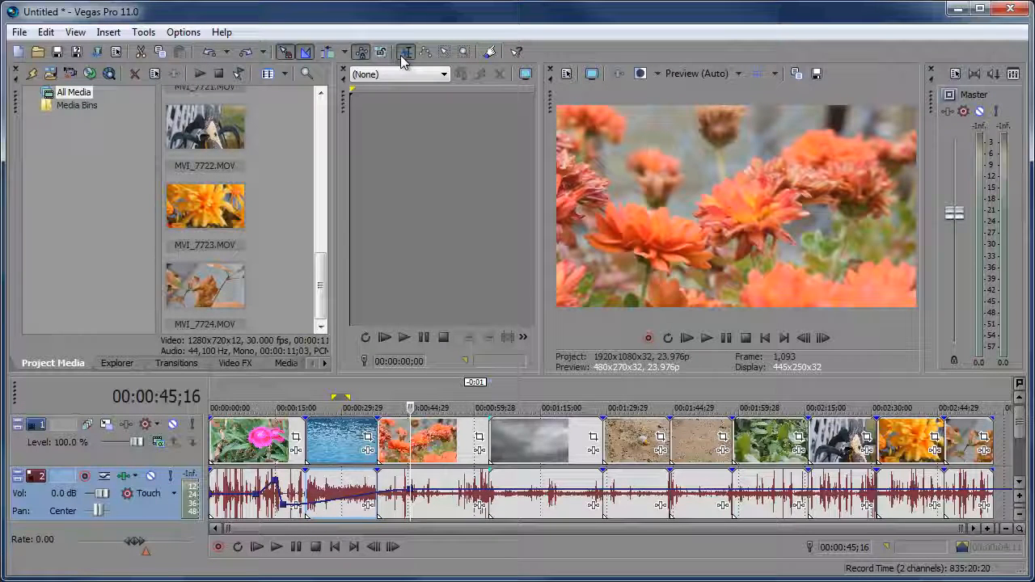
pyautogui.rightClick(155, 518)
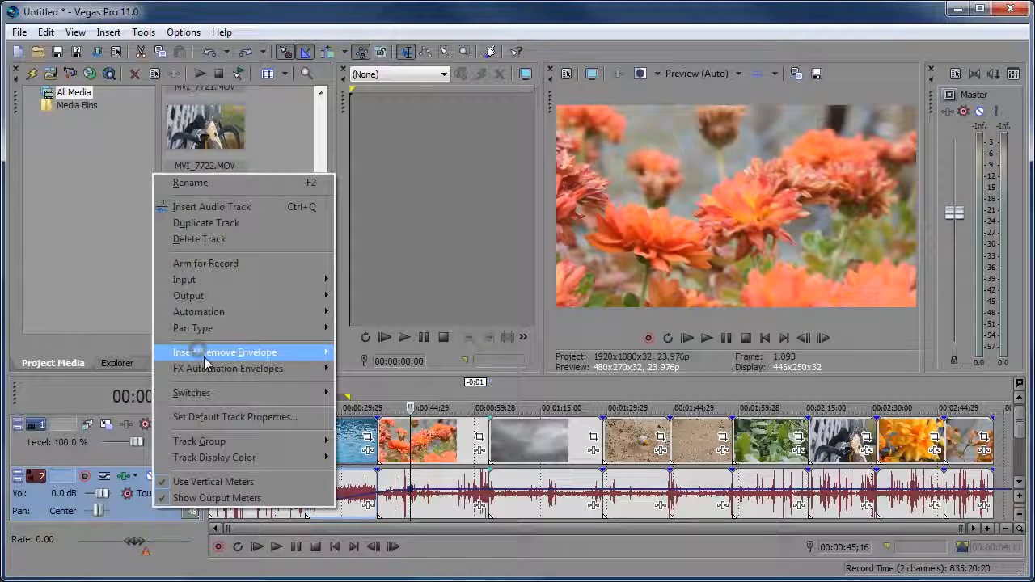
pyautogui.click(61, 365)
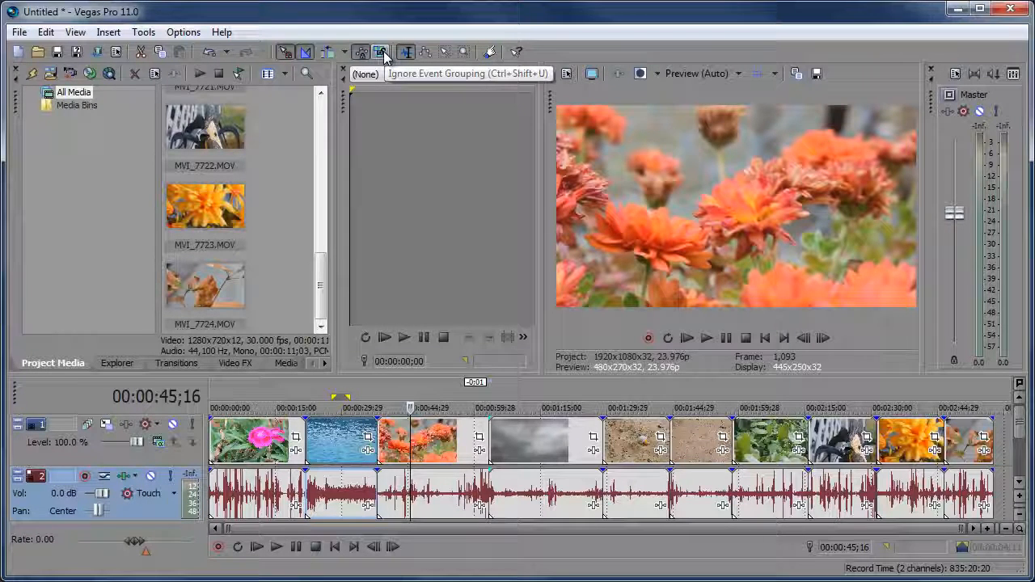
# Delete all clips from the cloud clip to the last one, and space the remaining three clips apart with gaps.
pyautogui.click(958, 440)
pyautogui.keyDown('shift'); pyautogui.click(555, 448); pyautogui.keyUp('shift')
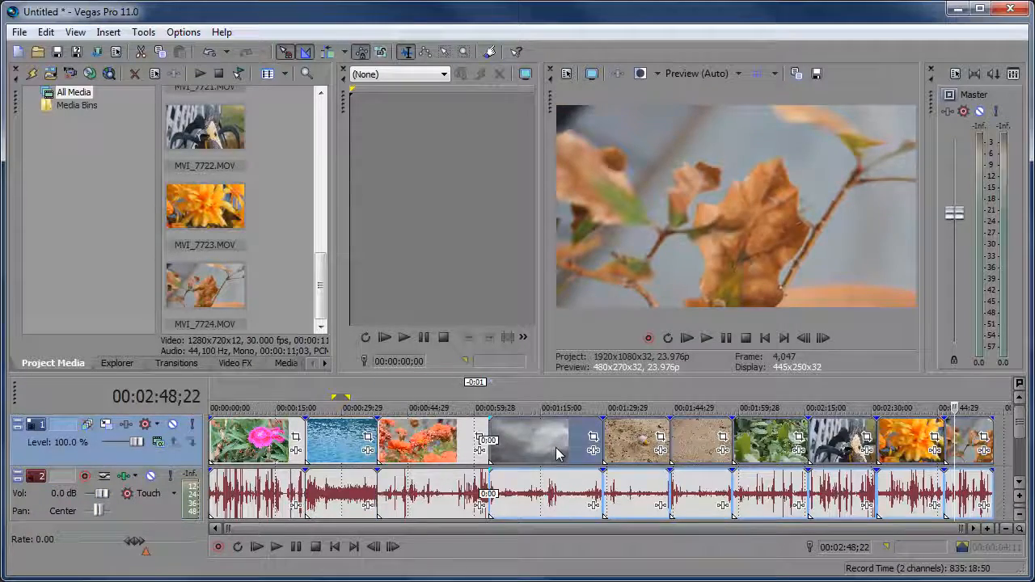
pyautogui.press('Delete')
pyautogui.moveTo(413, 448); pyautogui.dragTo(553, 453)
pyautogui.moveTo(351, 456); pyautogui.dragTo(392, 473)
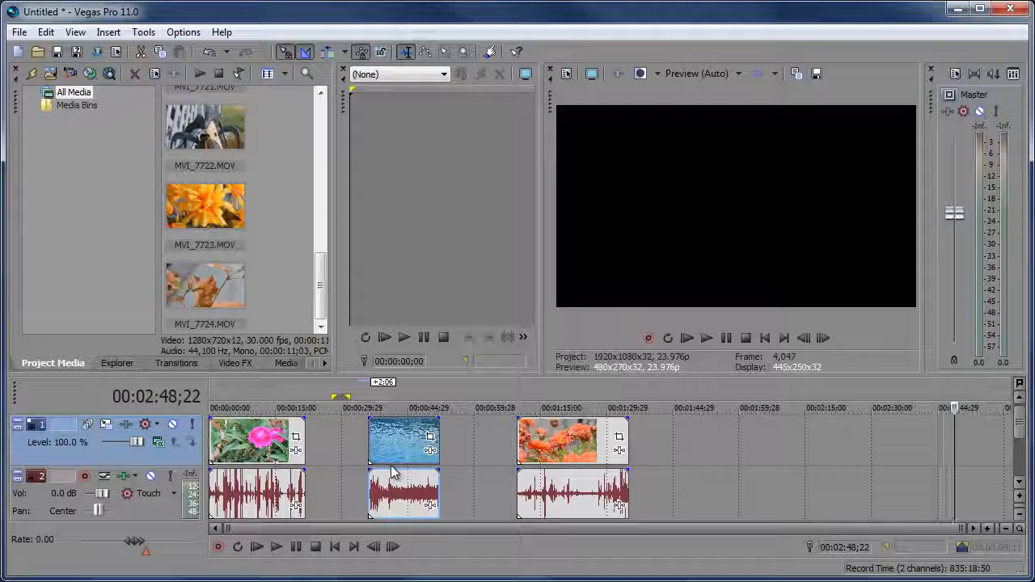
# With Ignore Event Grouping on, shift the water clip's audio out of alignment with its video.
pyautogui.click(381, 53)
pyautogui.moveTo(408, 458); pyautogui.dragTo(434, 505)
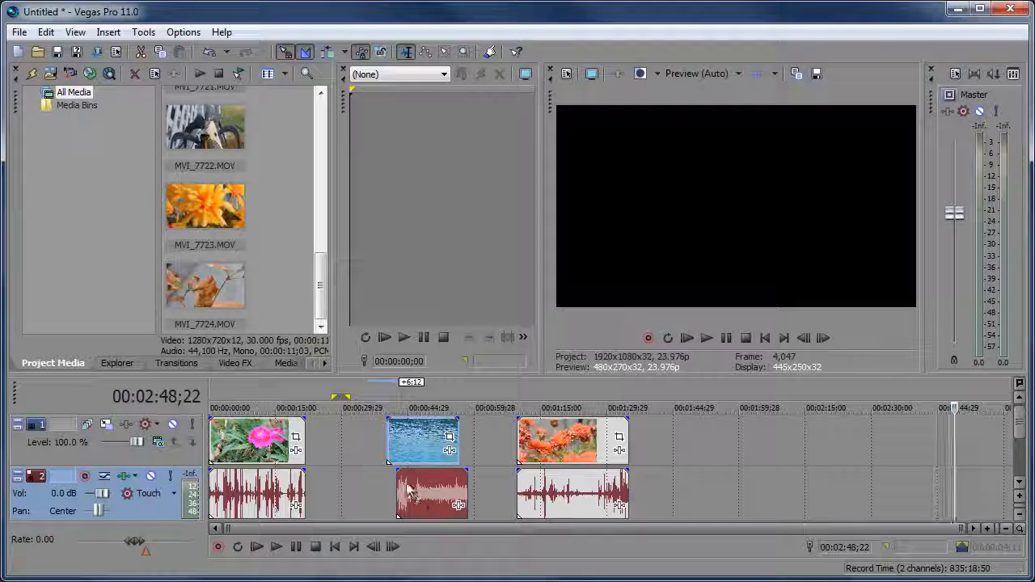
pyautogui.moveTo(412, 457); pyautogui.dragTo(402, 503)
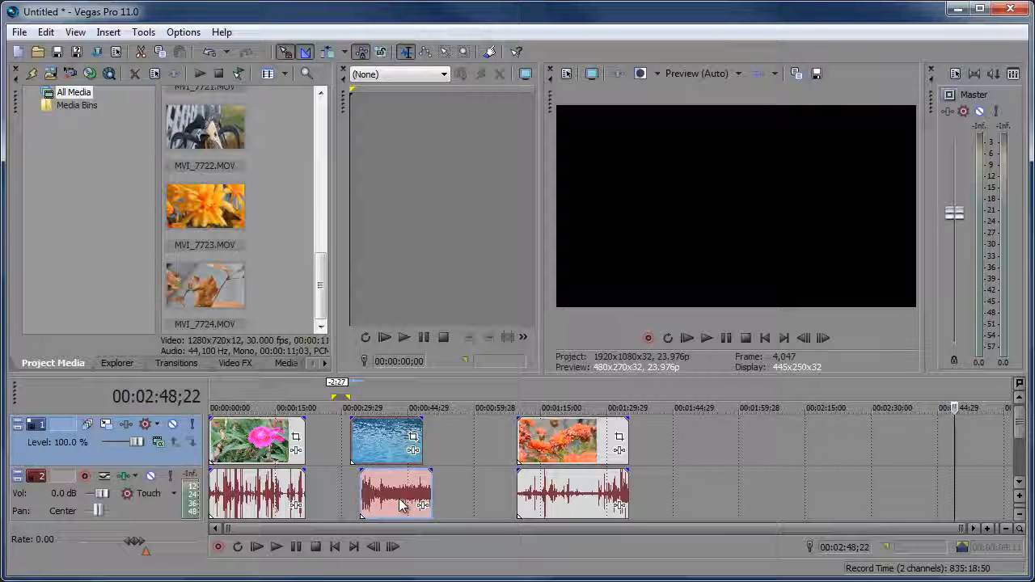
# Realign the water clip's audio with its video, and move both together with event grouping active again.
pyautogui.moveTo(409, 495)
pyautogui.mouseDown()
pyautogui.moveTo(347, 488)
pyautogui.moveTo(398, 491)
pyautogui.mouseUp()
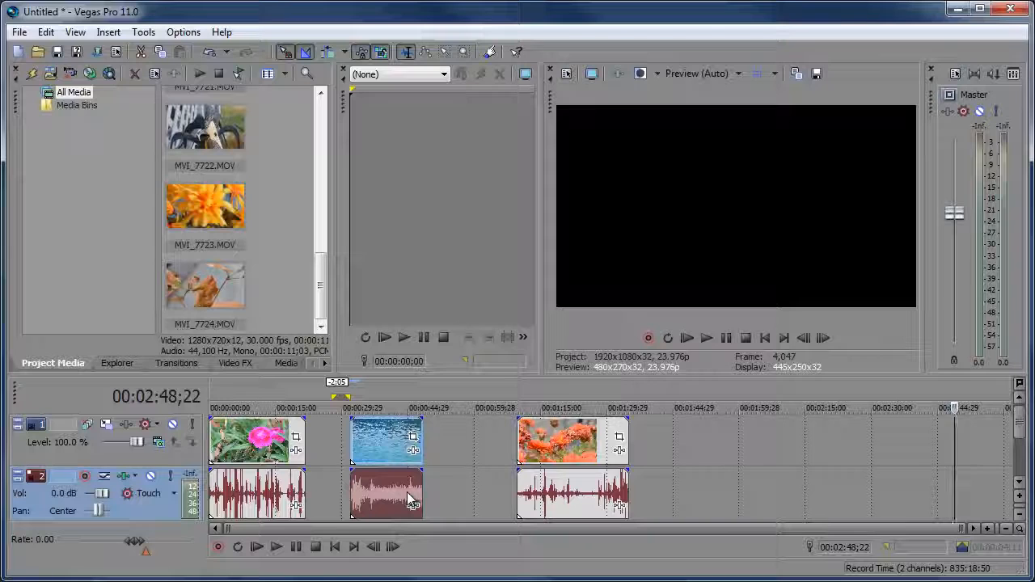
pyautogui.moveTo(374, 453); pyautogui.dragTo(415, 453)
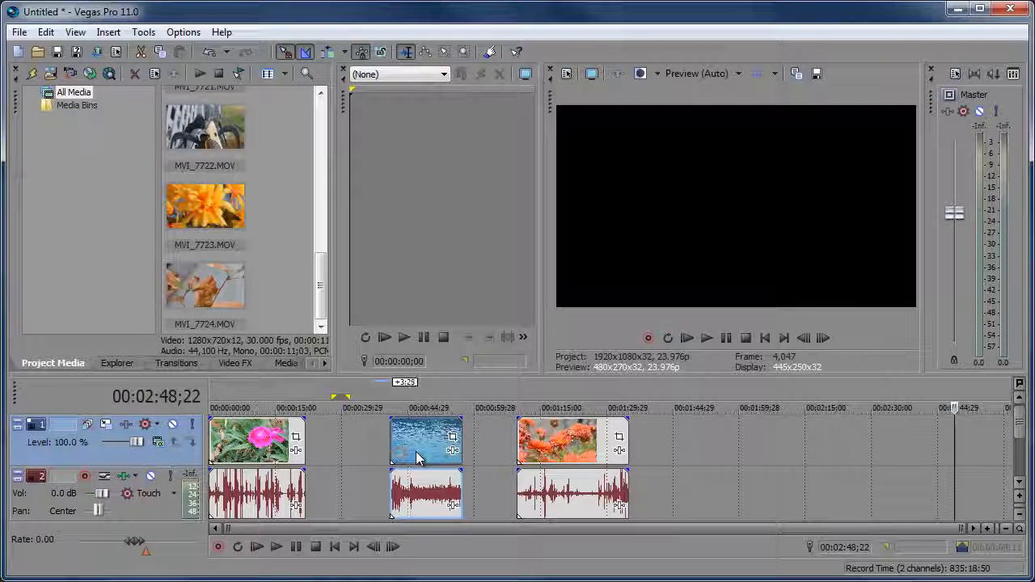
# Turn on Auto Ripple and move the water clip earlier so the orange flower clip moves along with it.
pyautogui.click(345, 53)
pyautogui.click(345, 55)
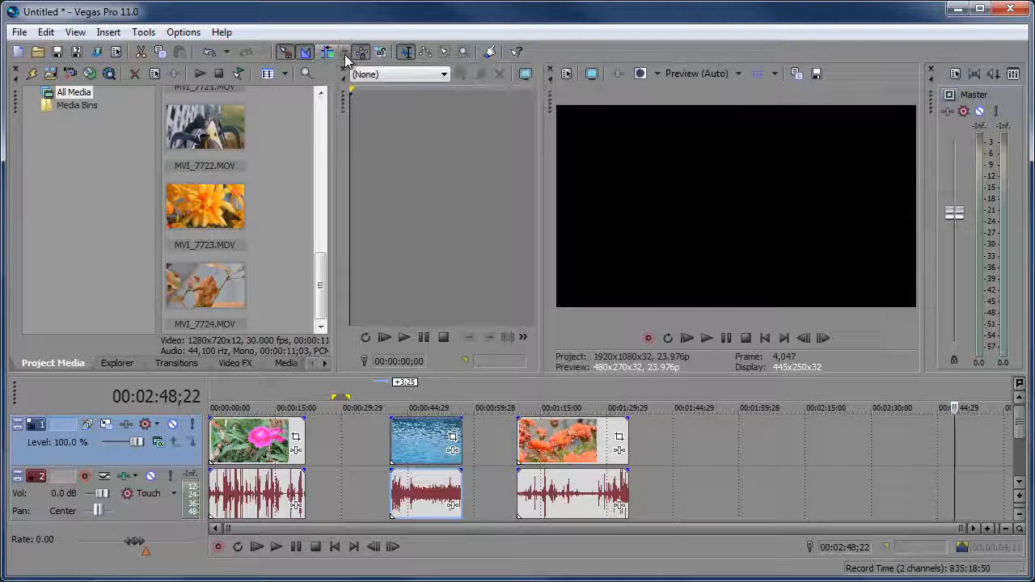
pyautogui.click(327, 53)
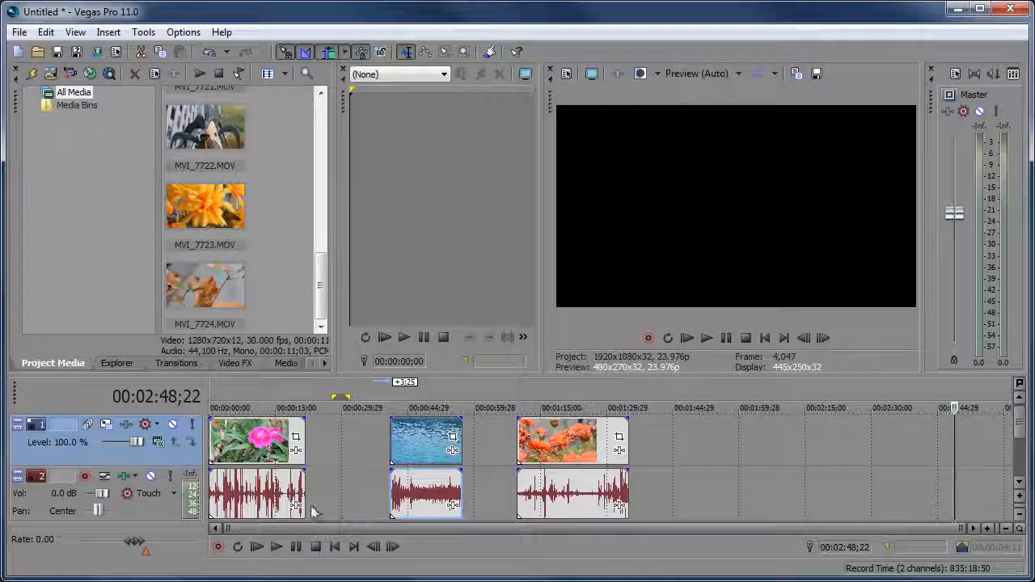
pyautogui.moveTo(262, 457)
pyautogui.mouseDown()
pyautogui.moveTo(342, 458)
pyautogui.moveTo(245, 464)
pyautogui.moveTo(398, 458)
pyautogui.moveTo(260, 455)
pyautogui.mouseUp()
pyautogui.moveTo(433, 453); pyautogui.dragTo(392, 453)
# Shorten the pink flower clip and extend it again so it meets the water clip, and move the orange flower clip closer.
pyautogui.moveTo(295, 444); pyautogui.dragTo(274, 445)
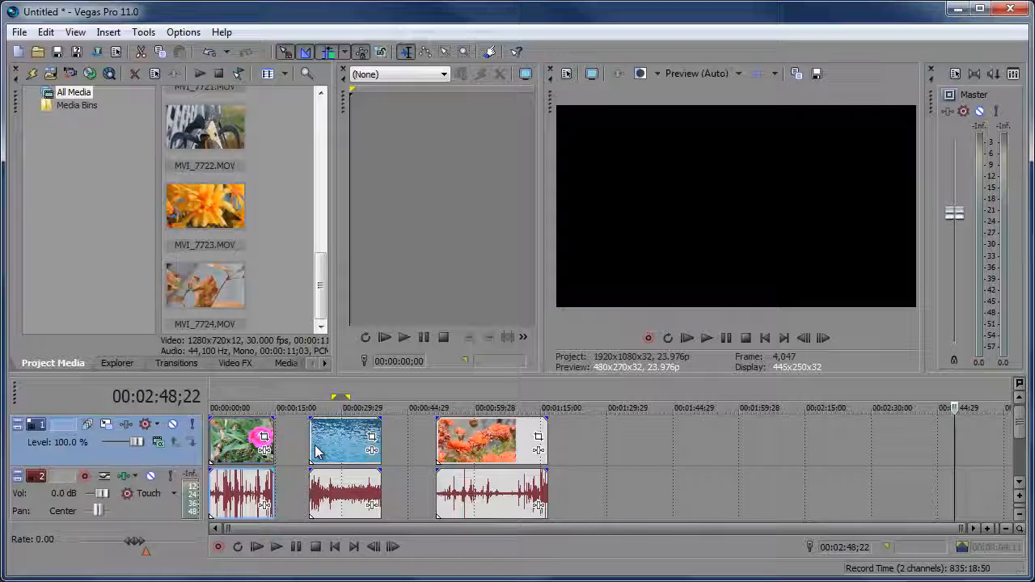
pyautogui.moveTo(311, 479); pyautogui.dragTo(300, 456)
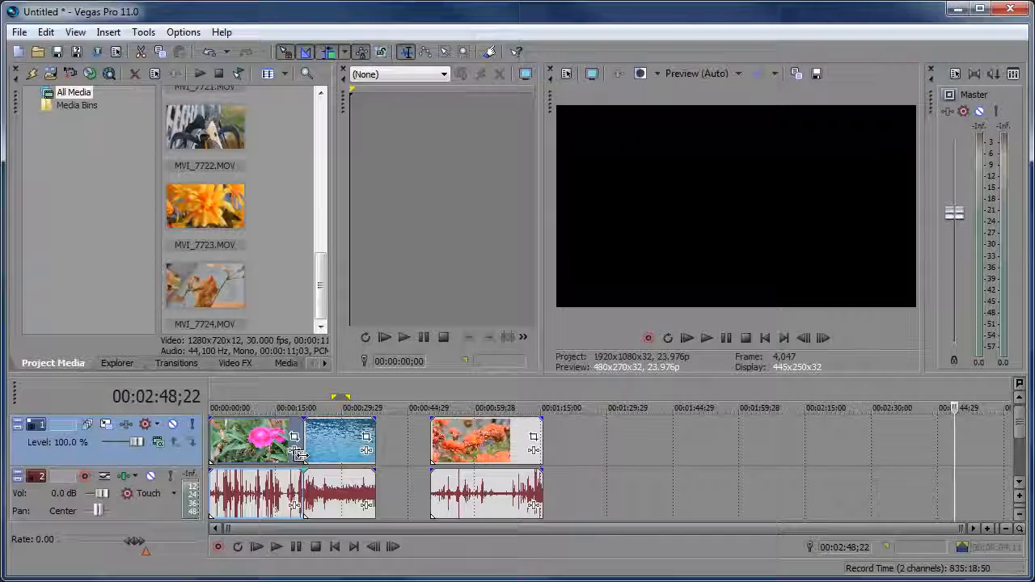
pyautogui.moveTo(467, 457); pyautogui.dragTo(438, 458)
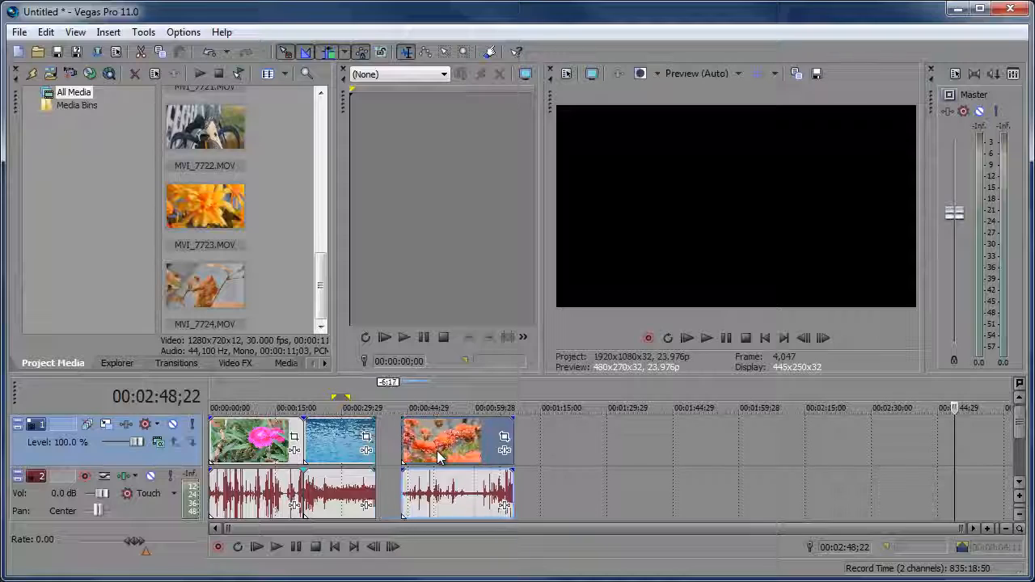
pyautogui.moveTo(266, 455); pyautogui.dragTo(203, 452)
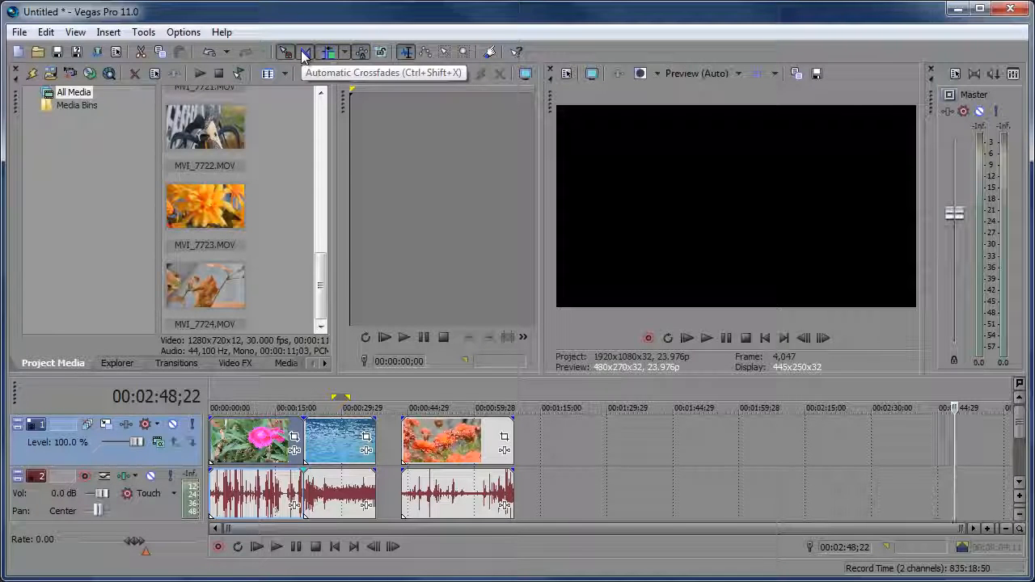
# With Automatic Crossfades on and Auto Ripple off, overlap the orange flower clip with the end of the water clip by 6:10.
pyautogui.click(304, 53)
pyautogui.moveTo(458, 455); pyautogui.dragTo(398, 456)
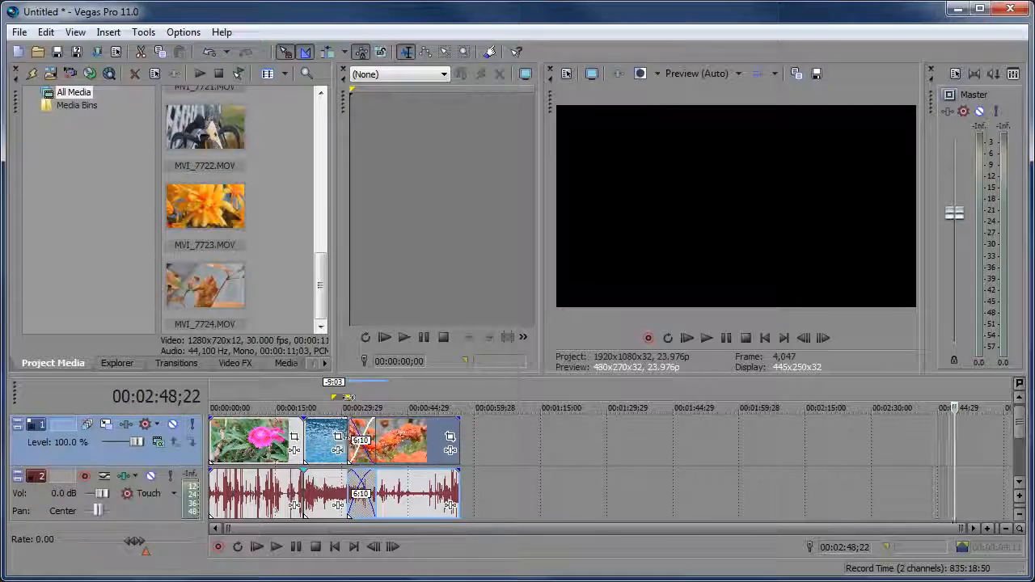
# Play back the crossfade between the water and orange flower clips, and shorten their overlap to 3:01.
pyautogui.click(349, 395)
pyautogui.press('space')
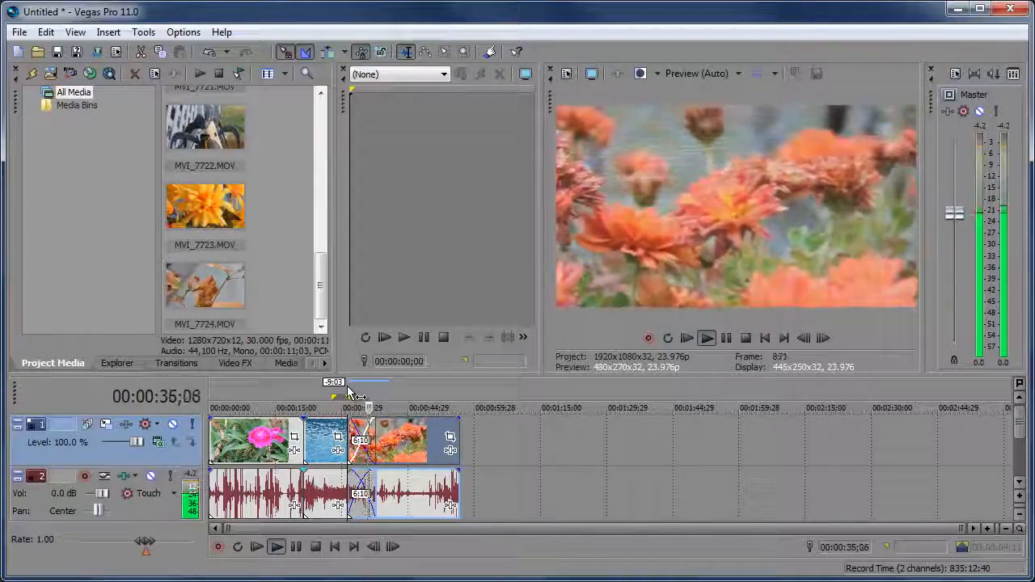
pyautogui.press('space')
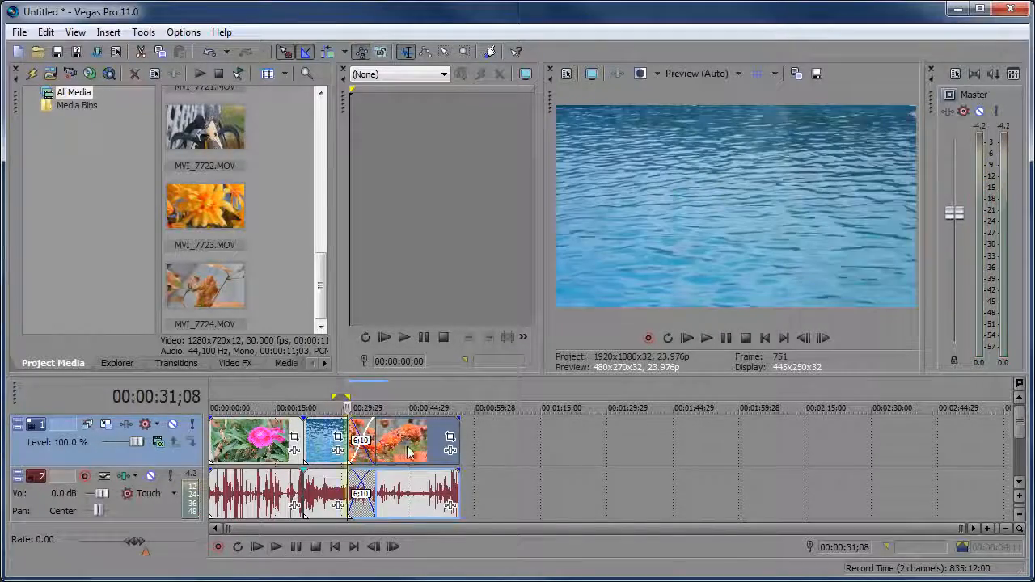
pyautogui.moveTo(409, 453); pyautogui.dragTo(423, 453)
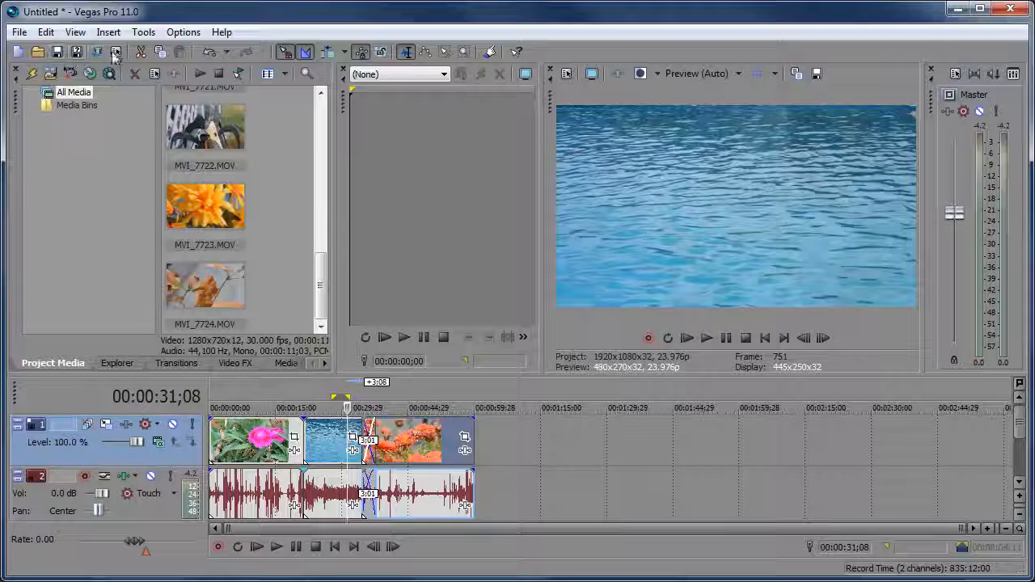
# Try the What's This? help on the video preview, open the online help contents, and close the help window.
pyautogui.click(516, 53)
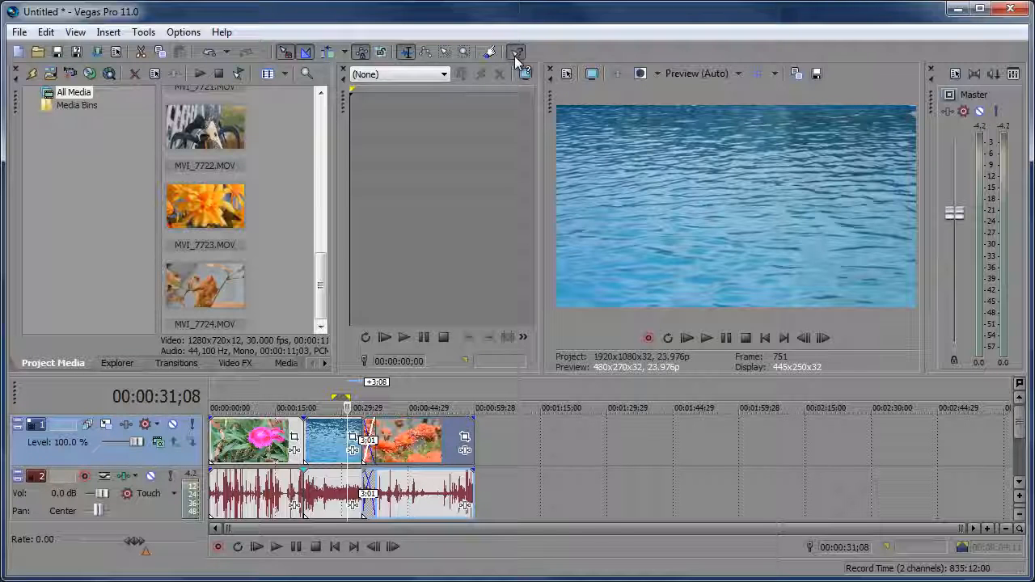
pyautogui.click(592, 147)
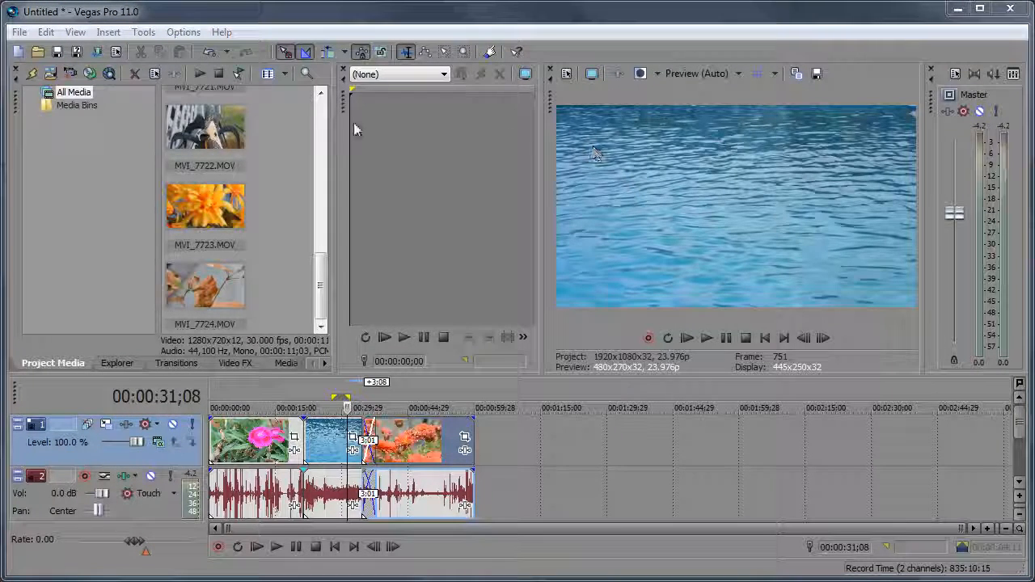
pyautogui.click(190, 57)
pyautogui.click(217, 34)
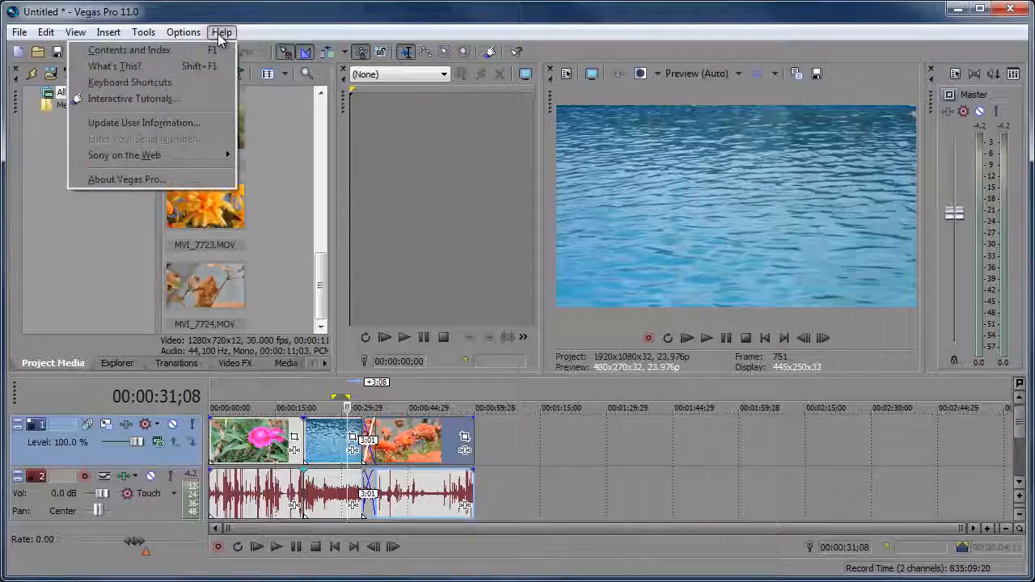
pyautogui.click(195, 56)
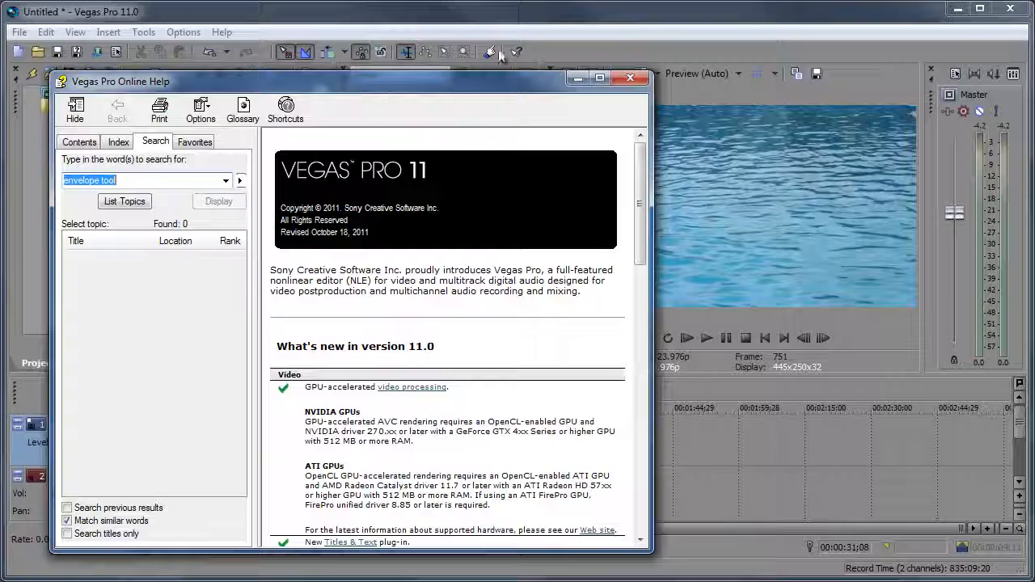
pyautogui.click(630, 77)
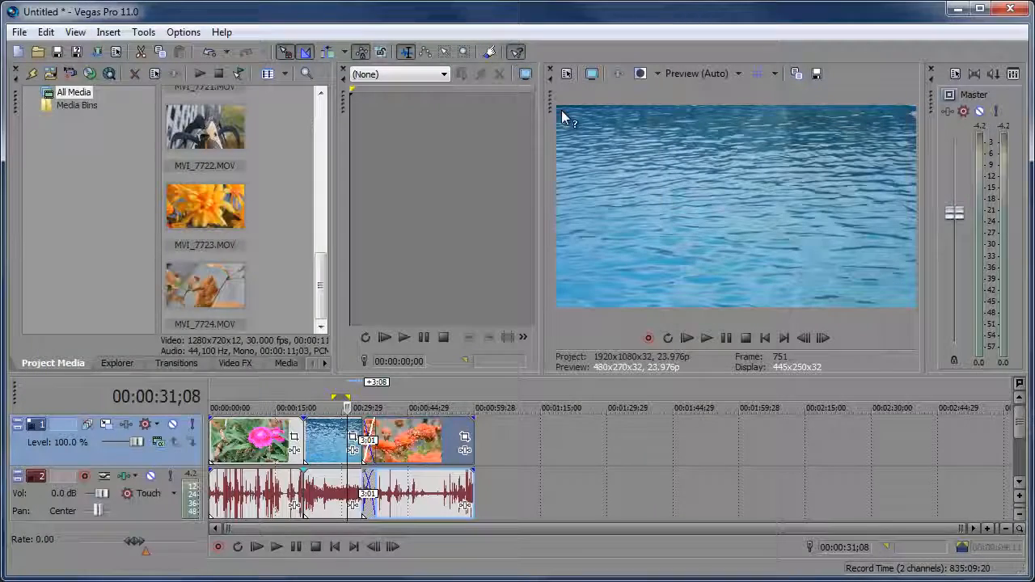
# Open the What's This? help for the video preview and read through its help topic.
pyautogui.click(651, 176)
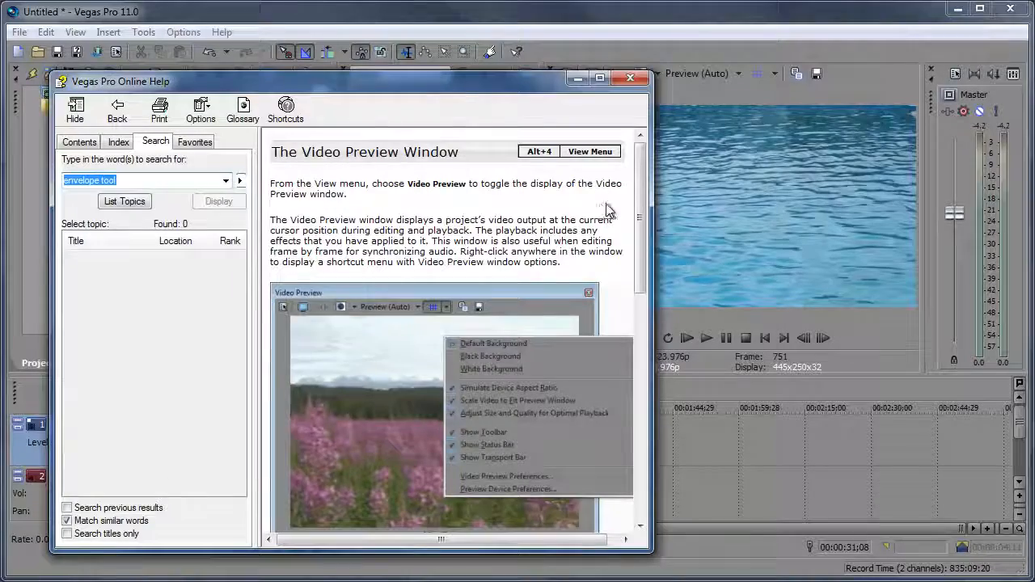
pyautogui.moveTo(641, 180)
pyautogui.mouseDown()
pyautogui.moveTo(658, 433)
pyautogui.moveTo(643, 180)
pyautogui.mouseUp()
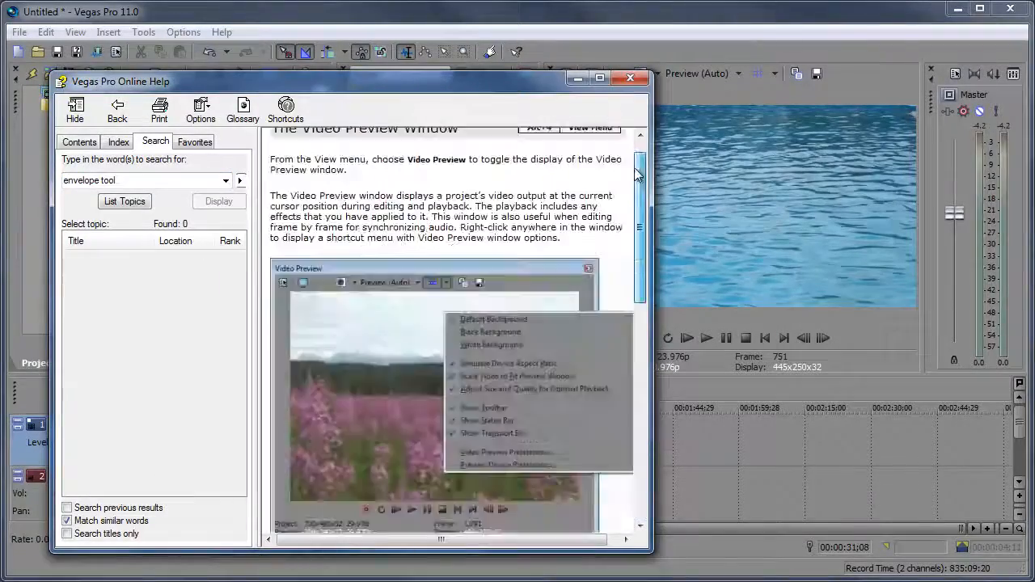
# Close the online help, look at the interactive tutorial How to Add Media to the Timeline up to step 1, and quit it.
pyautogui.click(631, 79)
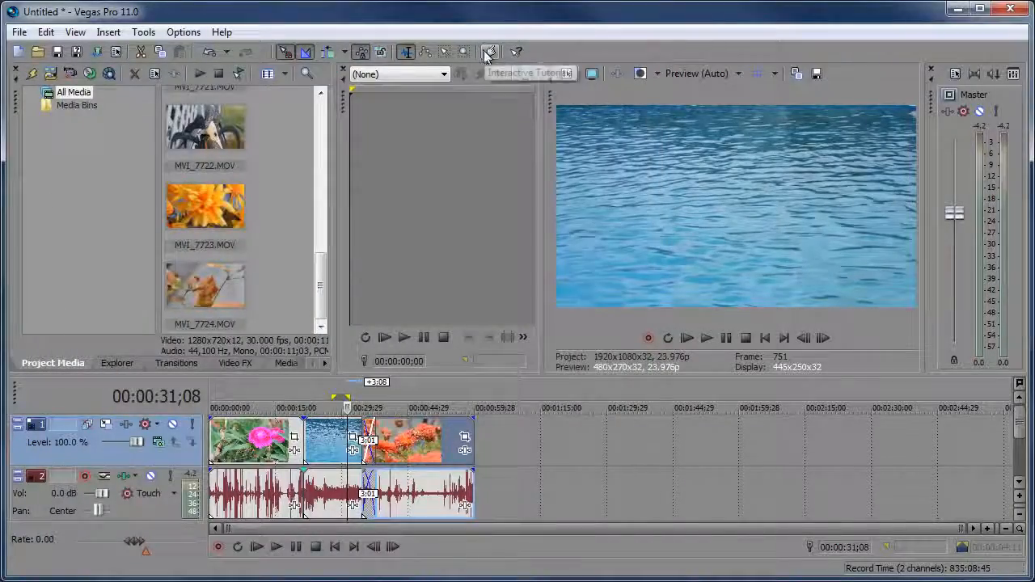
pyautogui.click(488, 53)
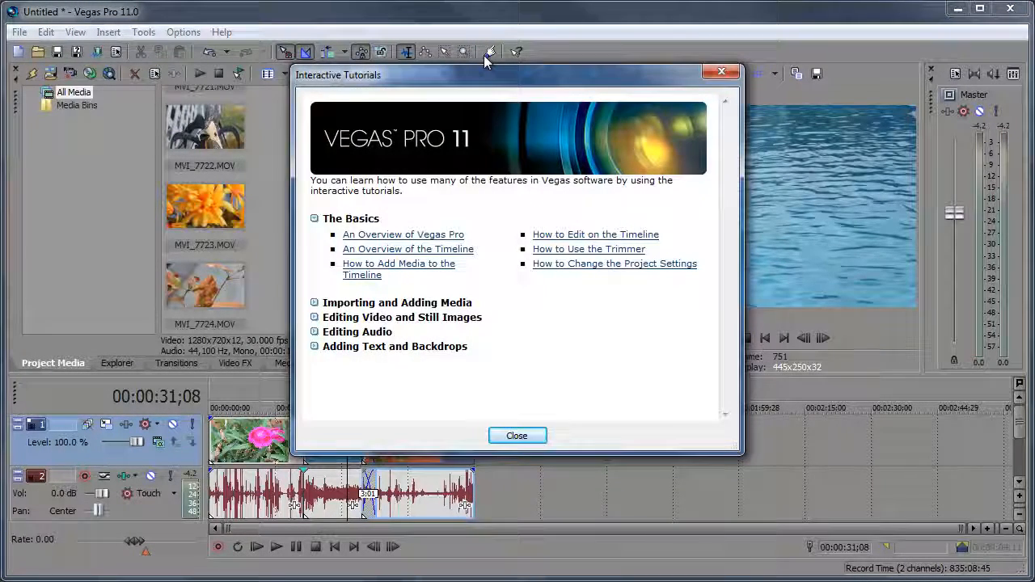
pyautogui.click(410, 268)
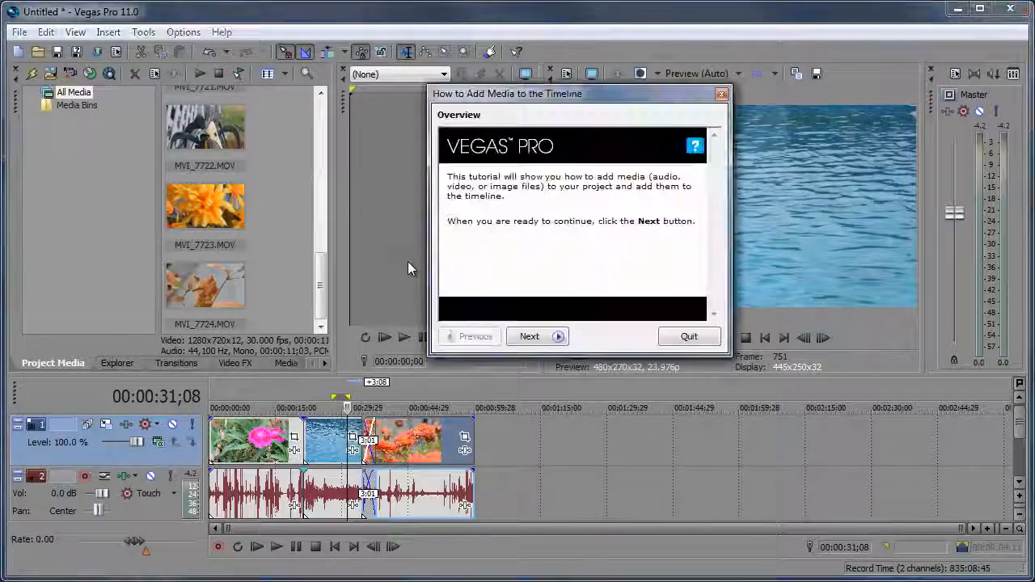
pyautogui.click(552, 334)
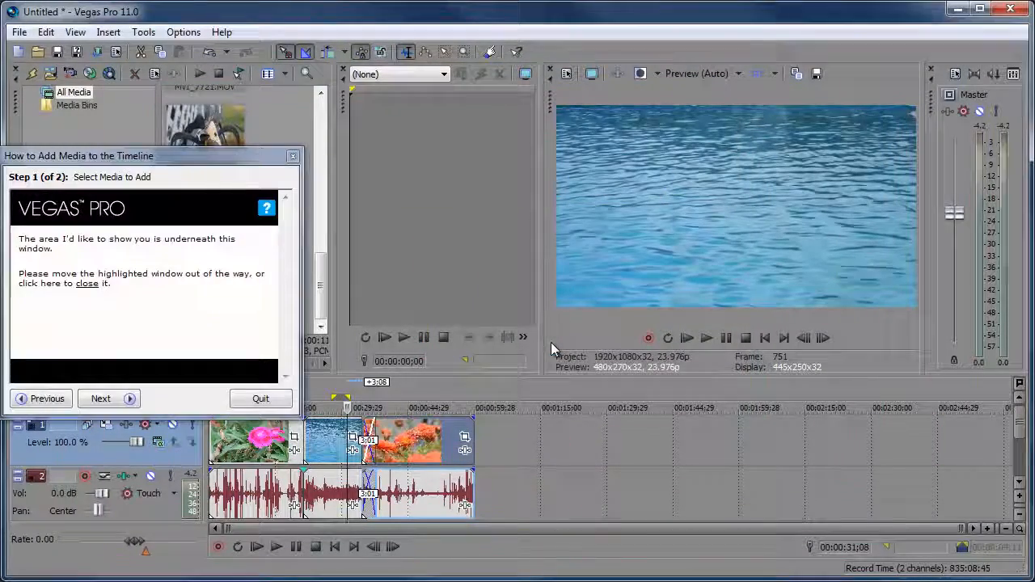
pyautogui.click(257, 398)
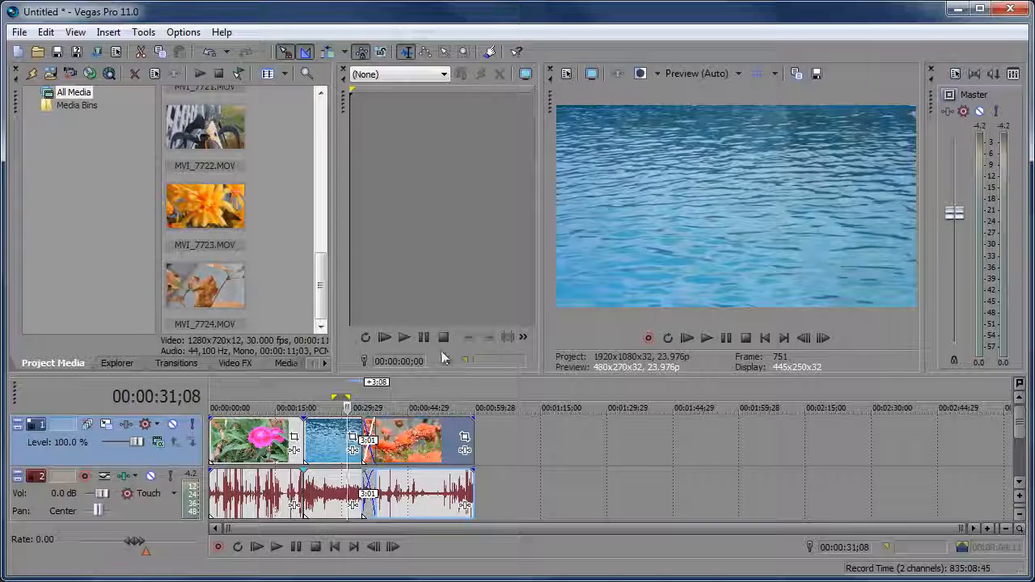
# Add the Sony Color Corrector video effect to the water clip.
pyautogui.click(352, 452)
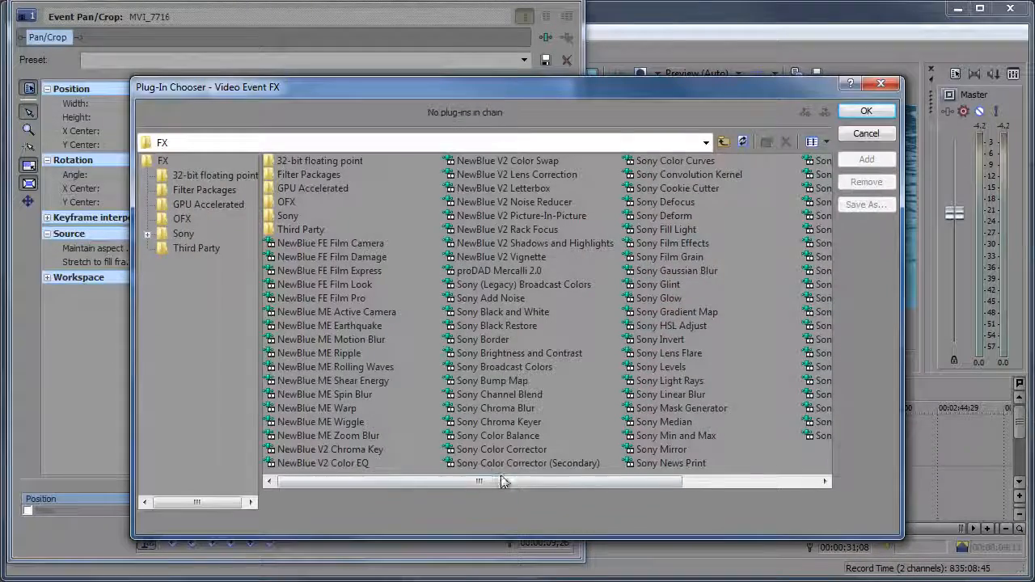
pyautogui.doubleClick(486, 453)
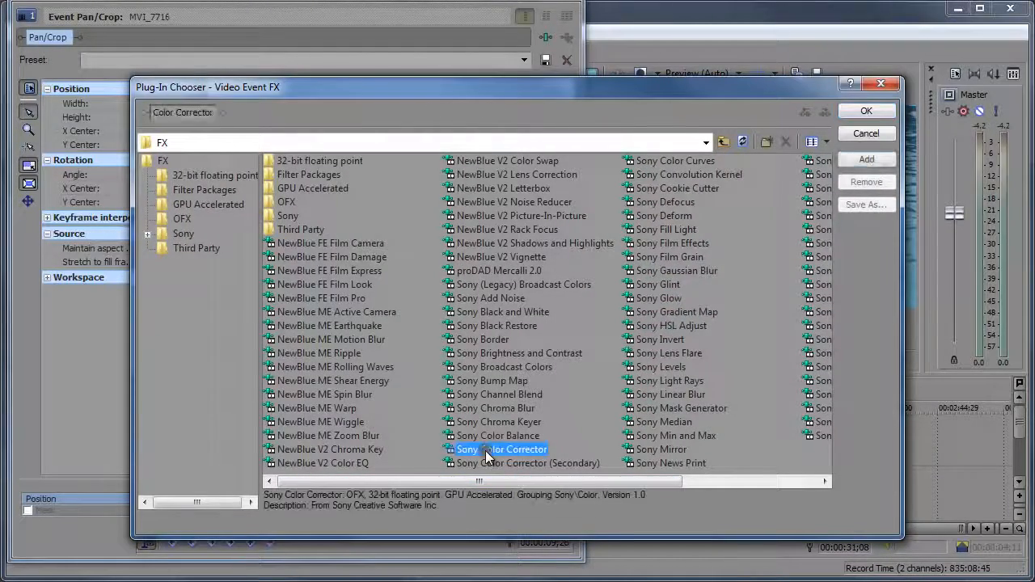
pyautogui.click(866, 111)
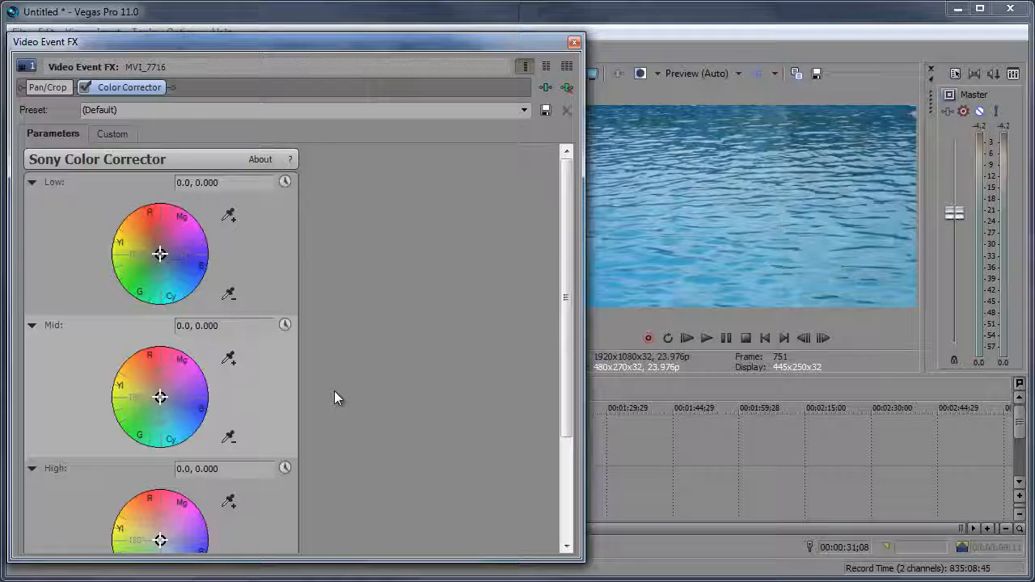
# Try the (RP-1) Café AuLait and Coral Reef Color Corrector presets, apply (RP-1) Film-like to the water clip, and close the effect window.
pyautogui.click(523, 113)
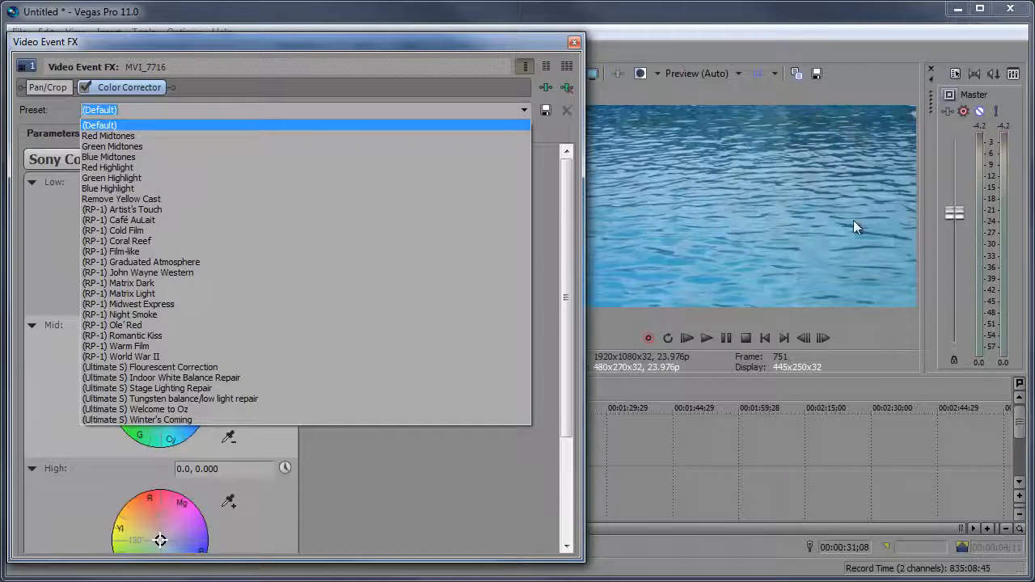
pyautogui.click(421, 217)
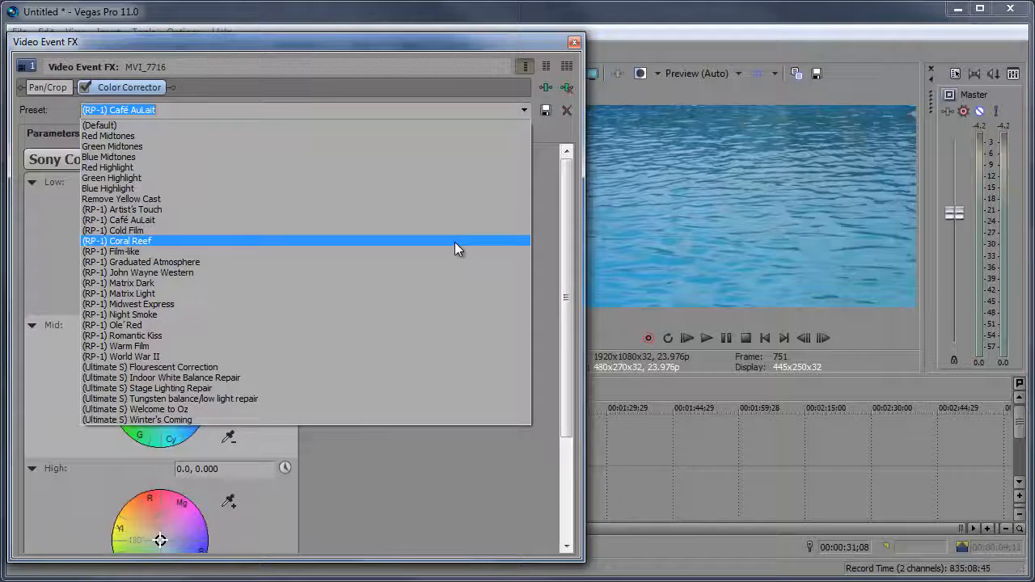
pyautogui.click(454, 241)
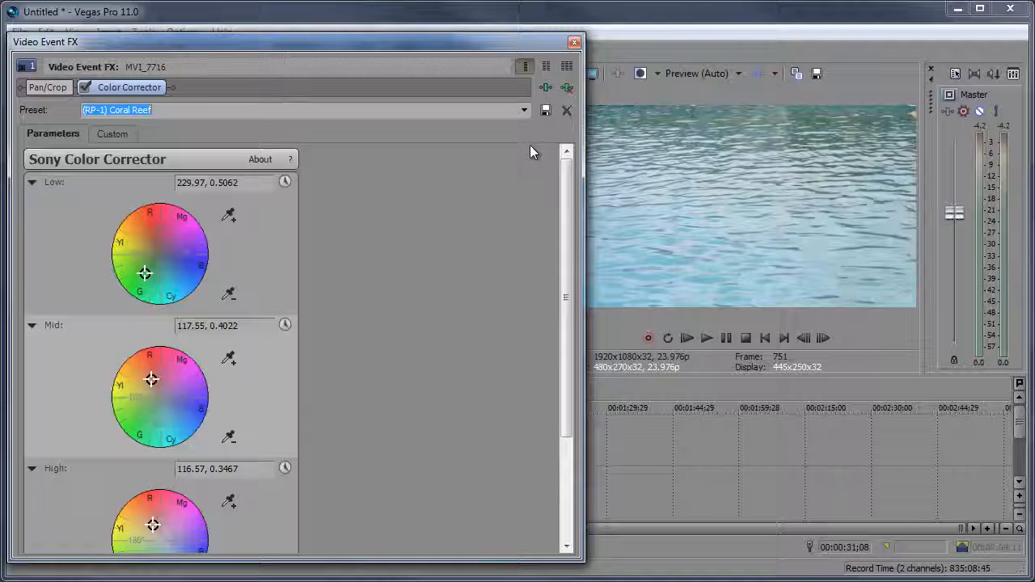
pyautogui.click(524, 110)
pyautogui.click(454, 257)
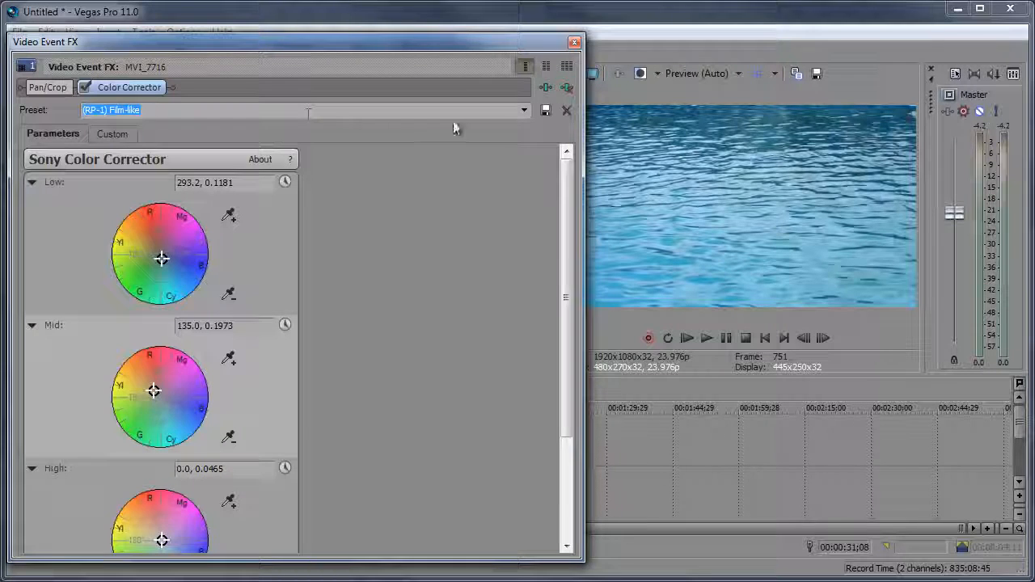
pyautogui.click(574, 42)
# With the cursor placed in the orange flower clip, show the audio bus track and enlarge the timeline area to fit all tracks.
pyautogui.click(407, 396)
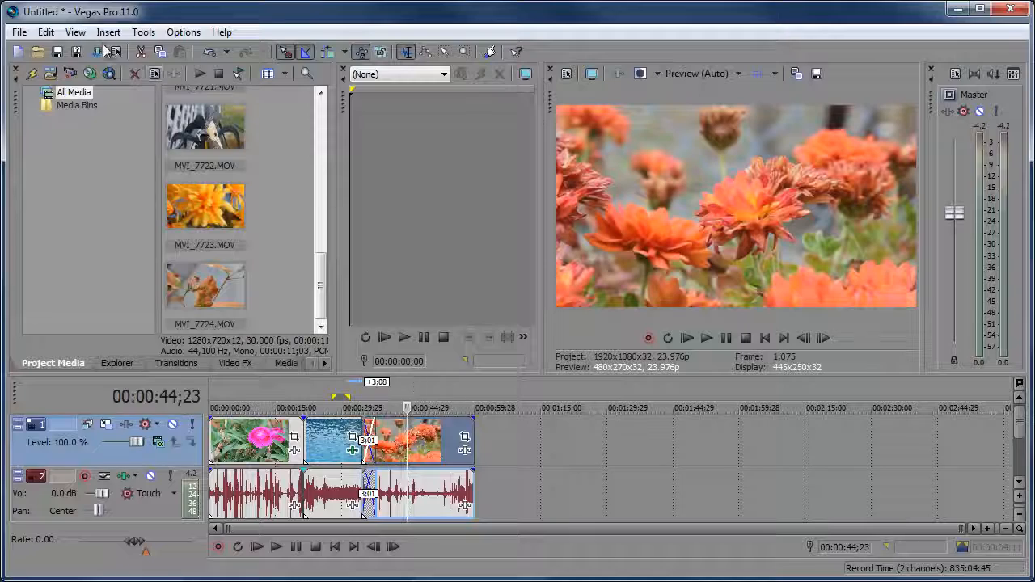
pyautogui.click(76, 31)
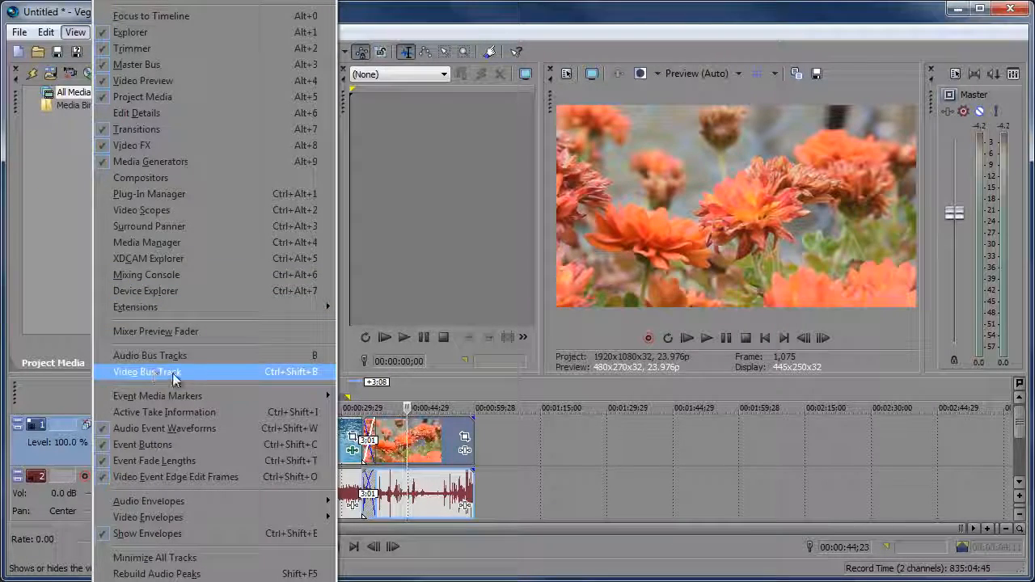
pyautogui.click(508, 36)
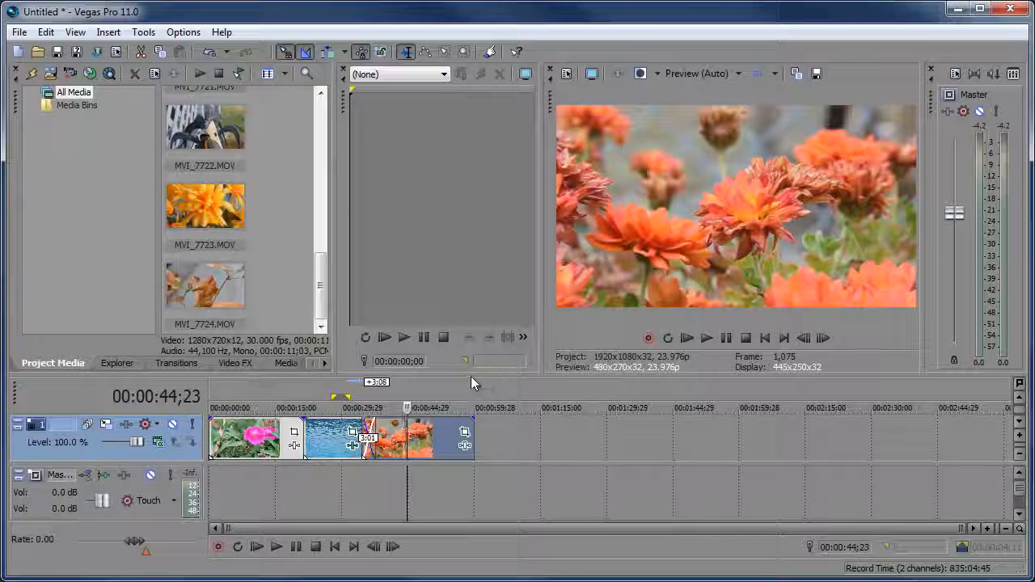
pyautogui.moveTo(471, 376); pyautogui.dragTo(471, 194)
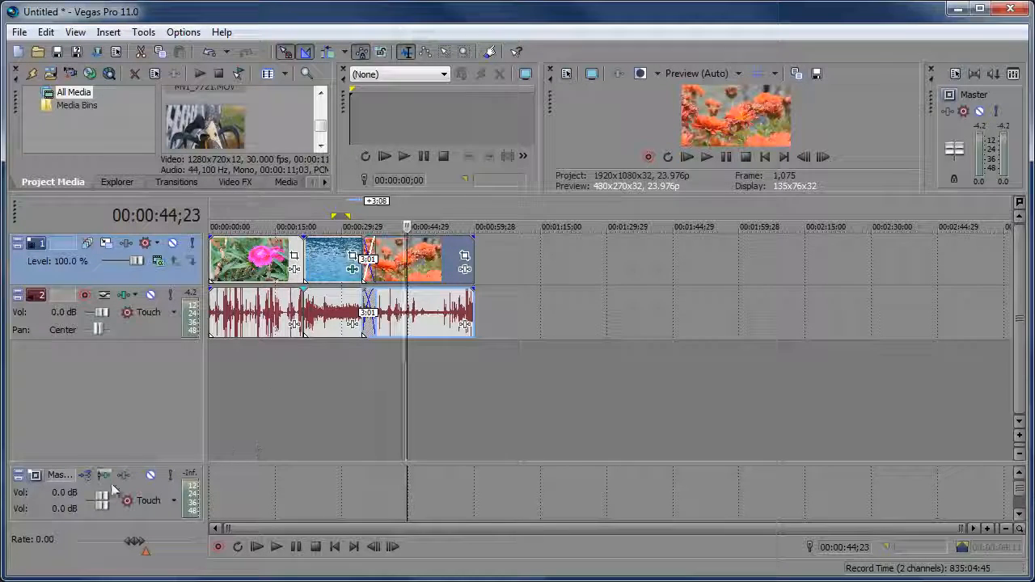
# Lower the master audio bus volume to -8.9 dB and play back part of the orange flower clip.
pyautogui.moveTo(102, 499); pyautogui.dragTo(95, 502)
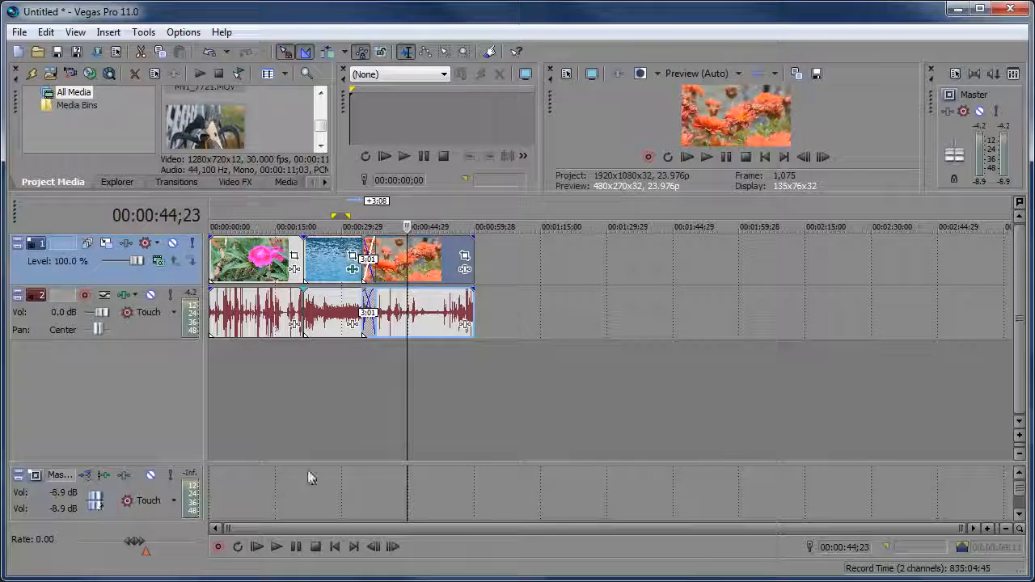
pyautogui.click(275, 546)
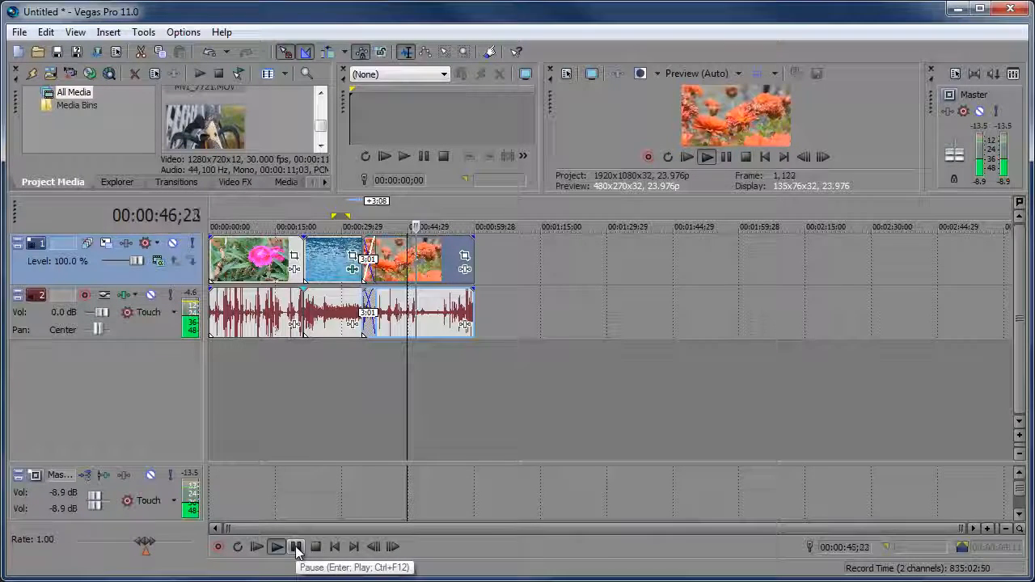
pyautogui.click(297, 548)
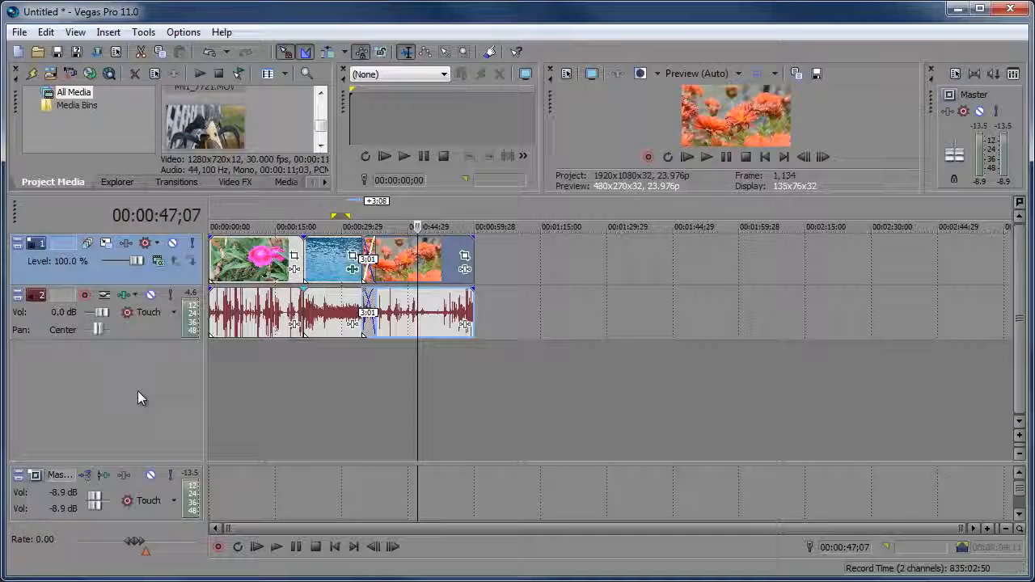
# Show the video bus track below the timeline and give the preview and media windows more height.
pyautogui.hotkey('ctrl', 'shift', 'b')
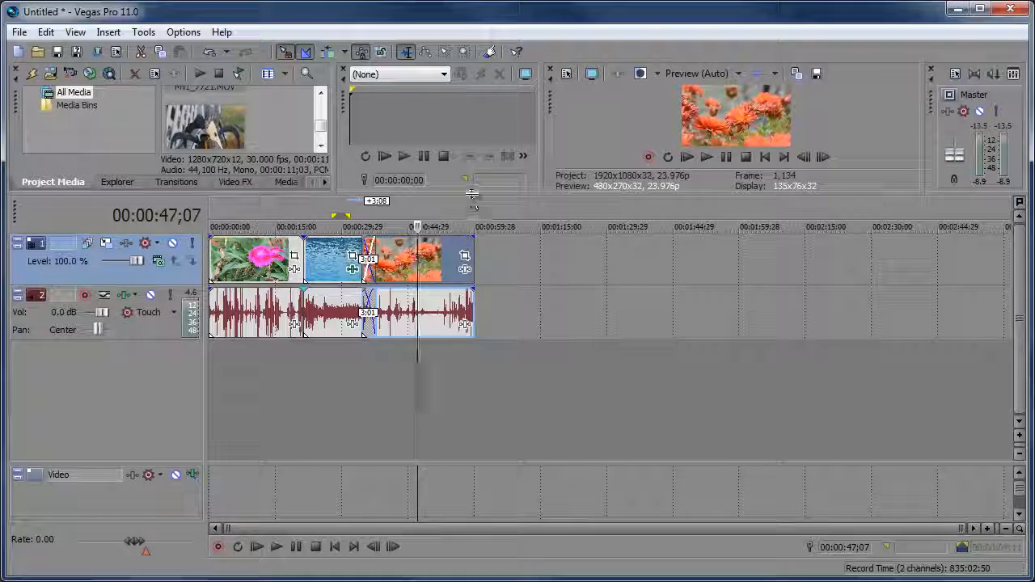
pyautogui.moveTo(466, 197); pyautogui.dragTo(464, 252)
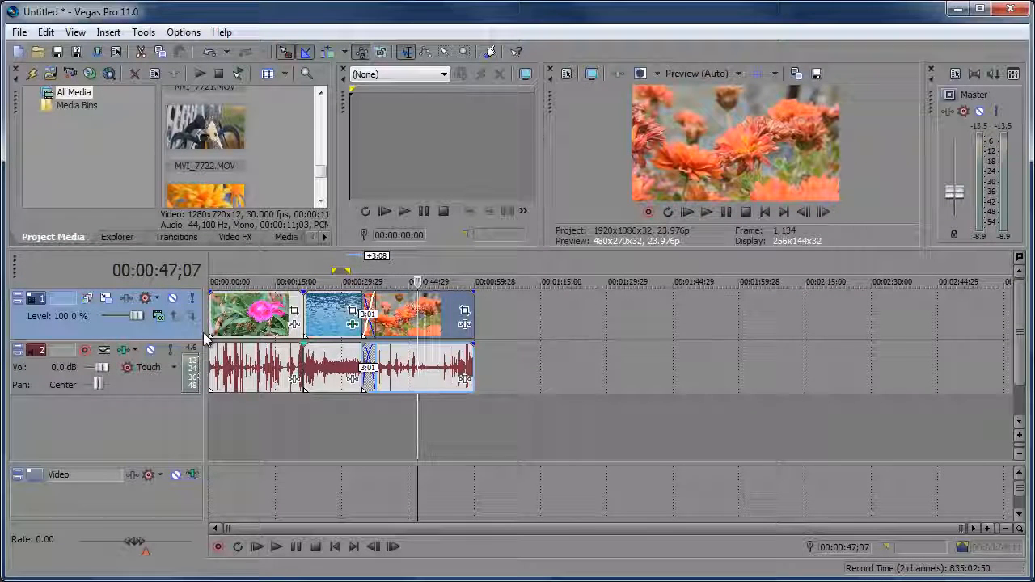